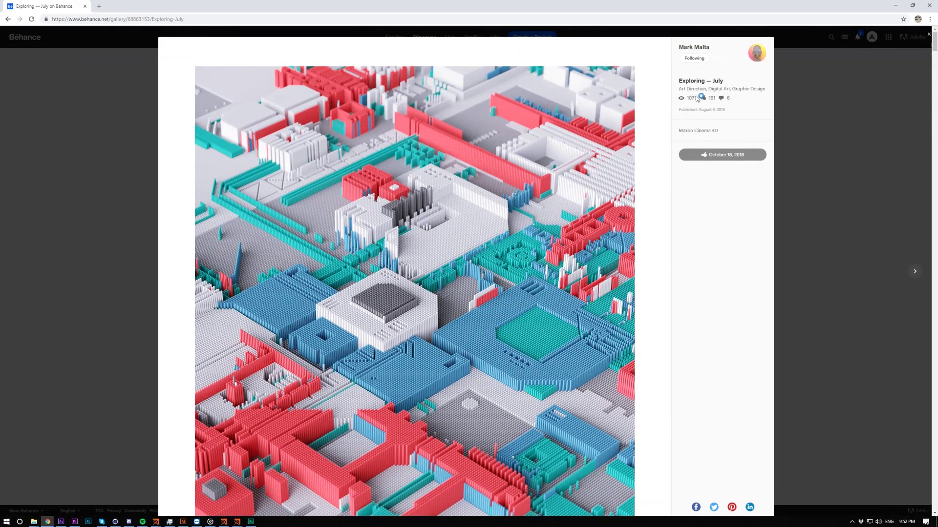
Look through the reference artwork images in the Exploring — July project on Behance
{"action": "scroll", "coordinate": [607, 191], "scroll_direction": "down", "scroll_amount": 8}
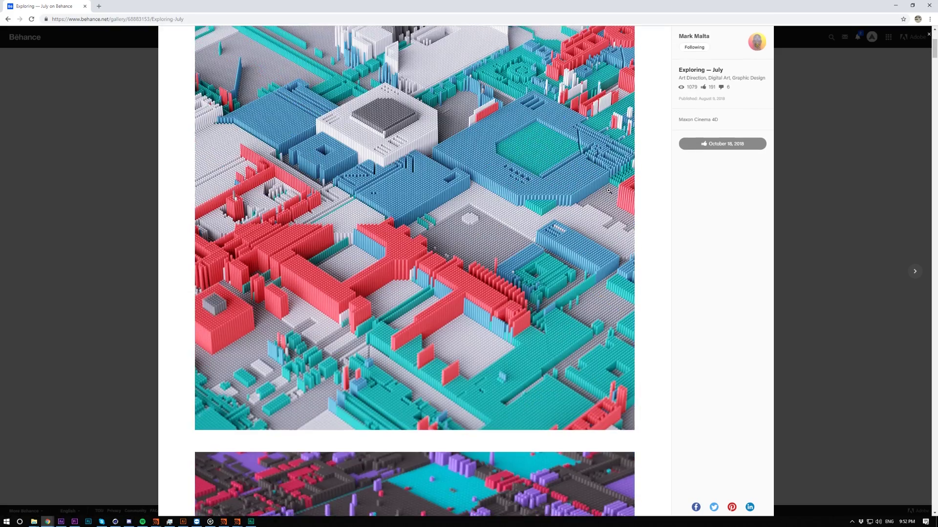
{"action": "scroll", "coordinate": [608, 191], "scroll_direction": "down", "scroll_amount": 15}
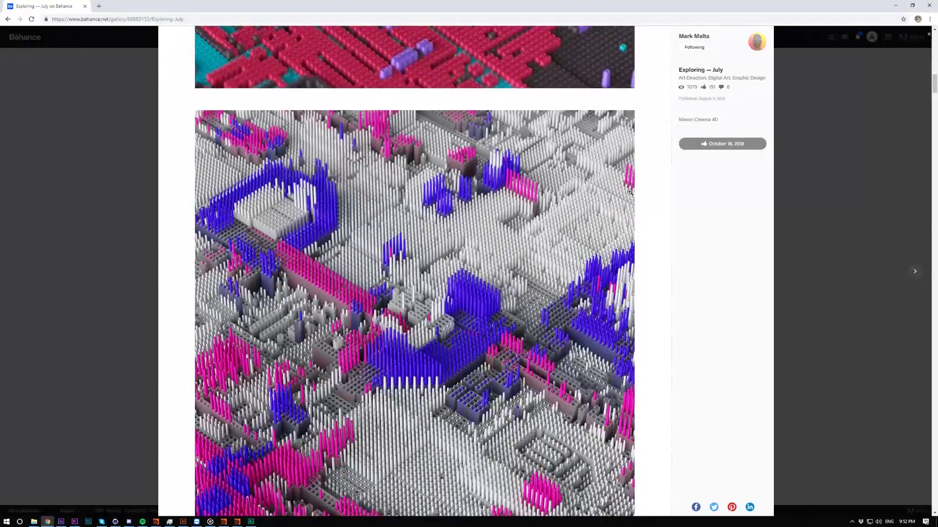
{"action": "scroll", "coordinate": [642, 215], "scroll_direction": "down", "scroll_amount": 10}
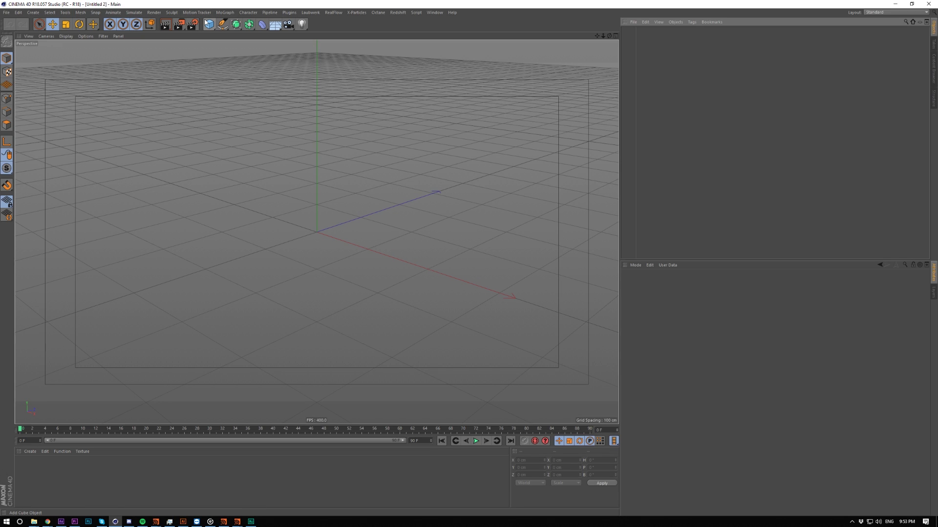
Switch to Cinema 4D and add a plane and a cube to the empty scene
{"action": "left_click", "coordinate": [206, 23]}
{"action": "left_click", "coordinate": [275, 47]}
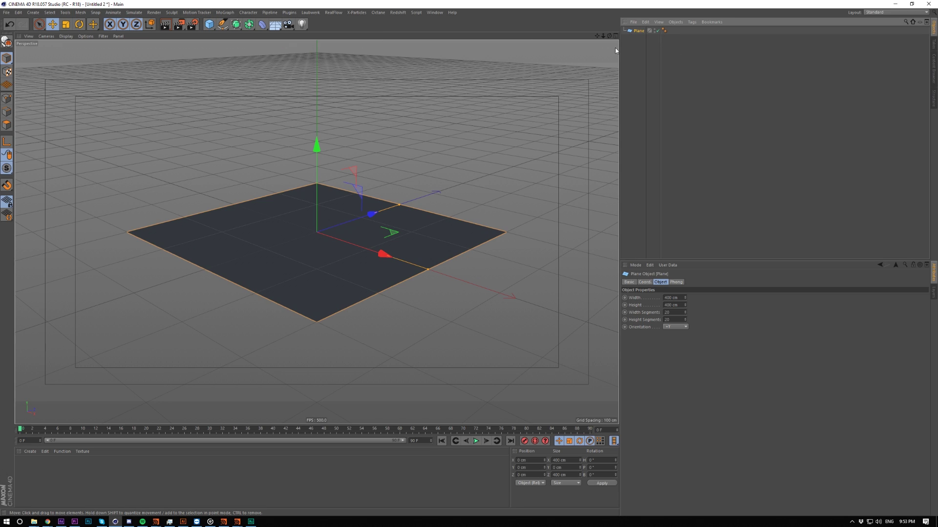
{"action": "left_click", "coordinate": [209, 23]}
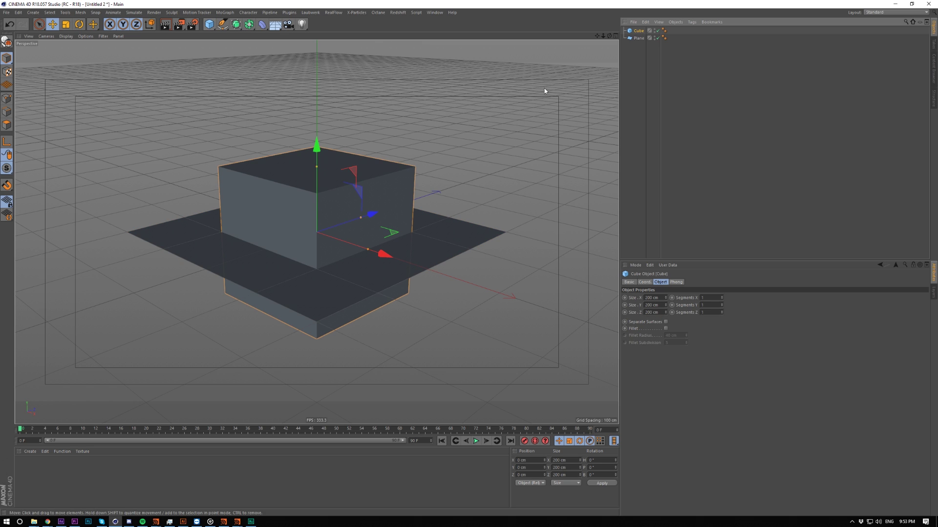
Thin the cube into a tall pin by setting its X and Z size to 0.5 cm
{"action": "left_click", "coordinate": [652, 298]}
{"action": "type", "text": "0.5"}
{"action": "key", "text": "Tab"}
{"action": "key", "text": "Tab"}
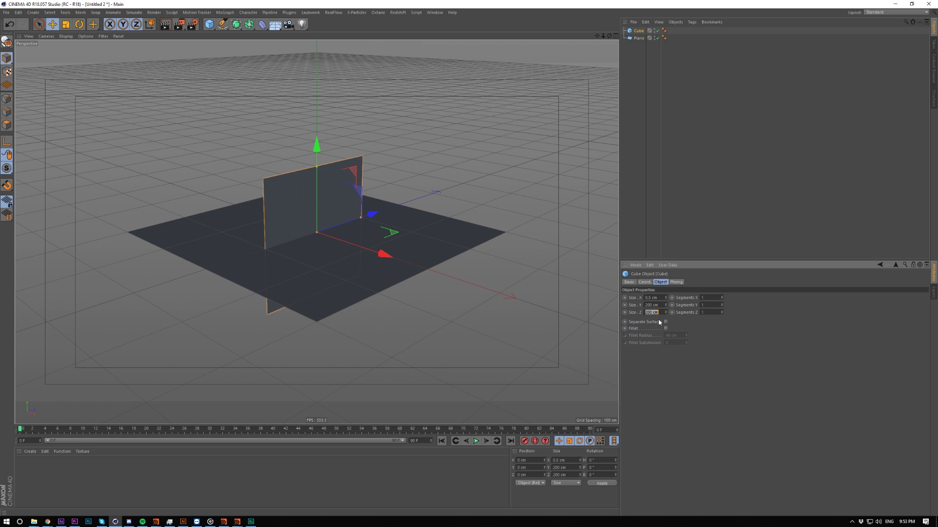
{"action": "type", "text": "0.5"}
{"action": "key", "text": "Return"}
{"action": "key", "text": "o"}
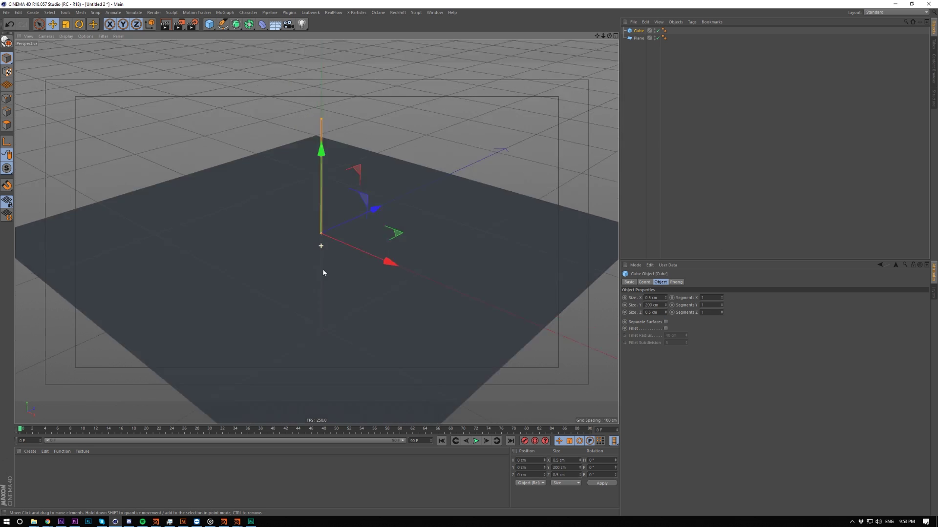
{"action": "left_click", "coordinate": [653, 82]}
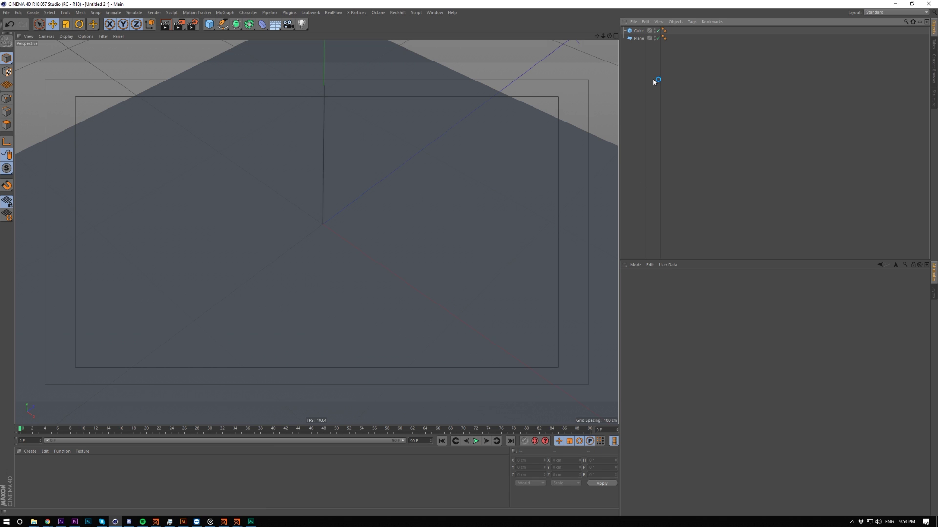
Add an Octane Scatter object from the Octane dialog and assign the plane as its distribution surface
{"action": "left_click", "coordinate": [385, 11]}
{"action": "left_click", "coordinate": [391, 22]}
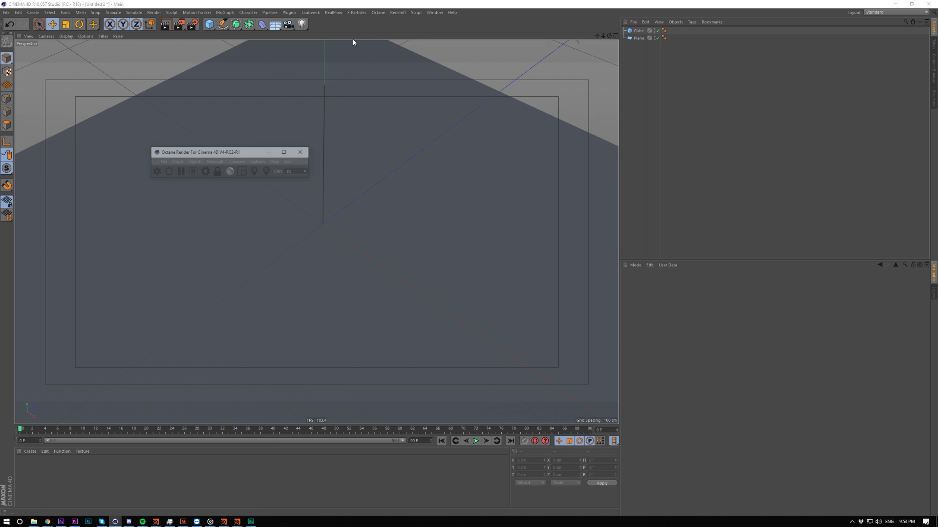
{"action": "left_click", "coordinate": [194, 162]}
{"action": "left_click", "coordinate": [209, 208]}
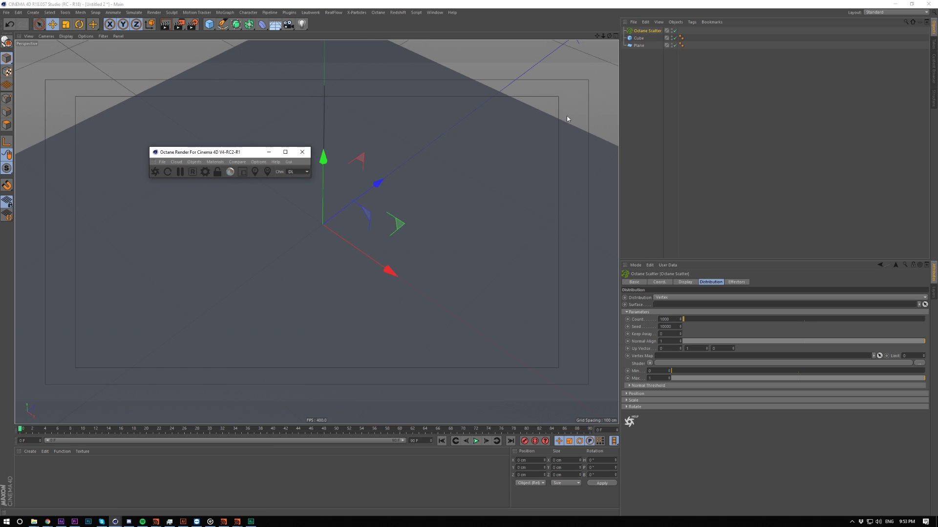
{"action": "left_click_drag", "start_coordinate": [639, 45], "coordinate": [644, 59]}
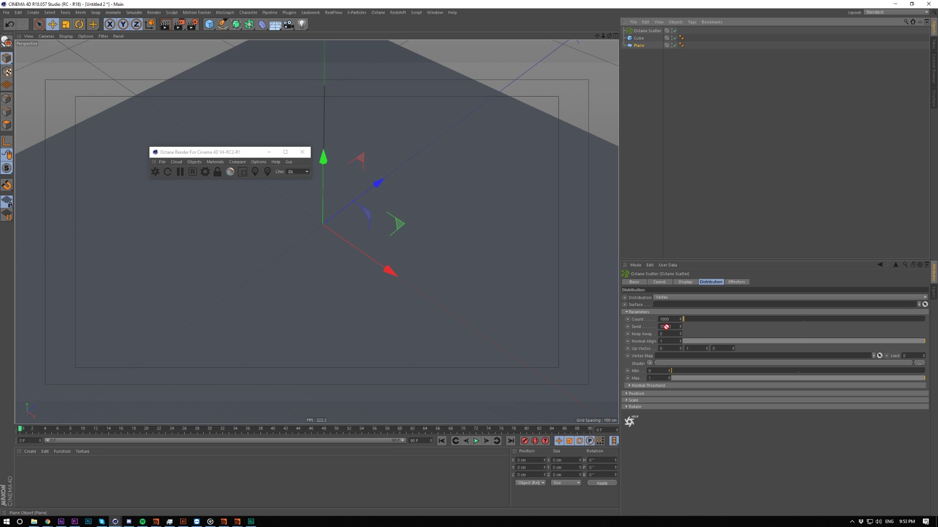
{"action": "left_click_drag", "start_coordinate": [672, 310], "coordinate": [670, 308]}
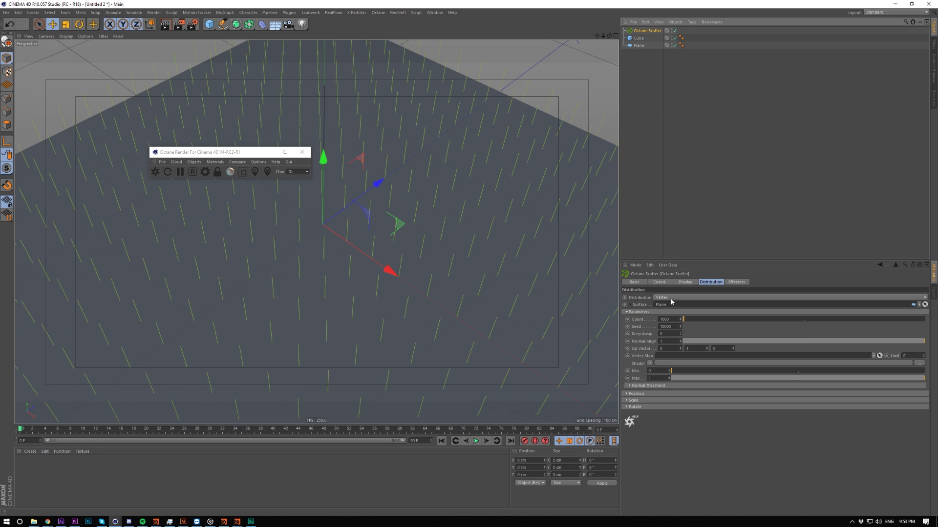
Set the plane's width and height segments to 150 each
{"action": "left_click", "coordinate": [639, 45]}
{"action": "left_click", "coordinate": [676, 311]}
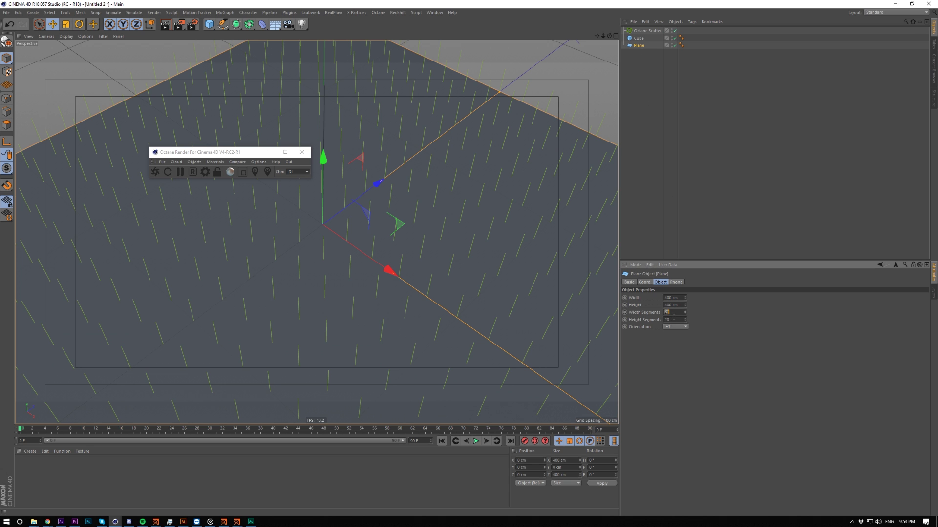
{"action": "type", "text": "150"}
{"action": "key", "text": "Tab"}
{"action": "type", "text": "150"}
{"action": "key", "text": "Return"}
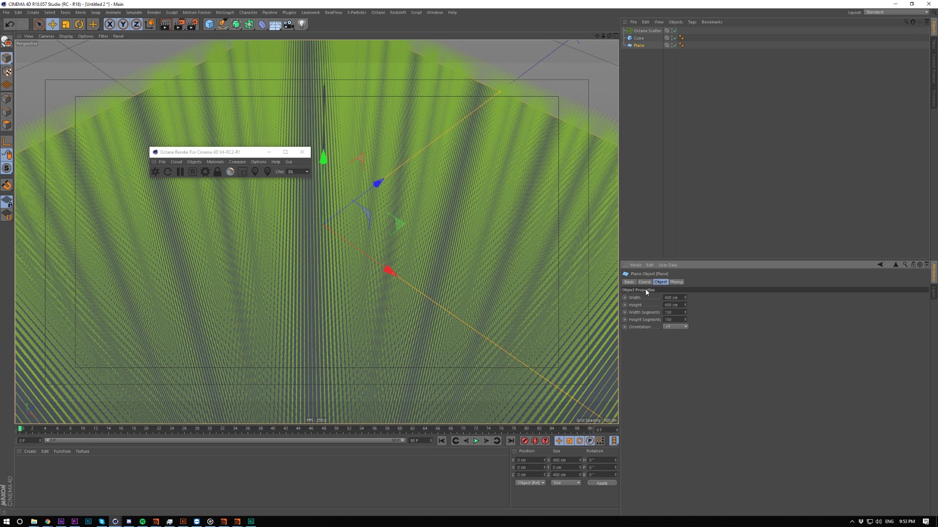
Nest the cube under the Octane Scatter object so it is the instance being scattered
{"action": "left_click", "coordinate": [680, 83]}
{"action": "left_click", "coordinate": [641, 31]}
{"action": "left_click_drag", "start_coordinate": [637, 38], "coordinate": [640, 32]}
{"action": "left_click", "coordinate": [624, 31]}
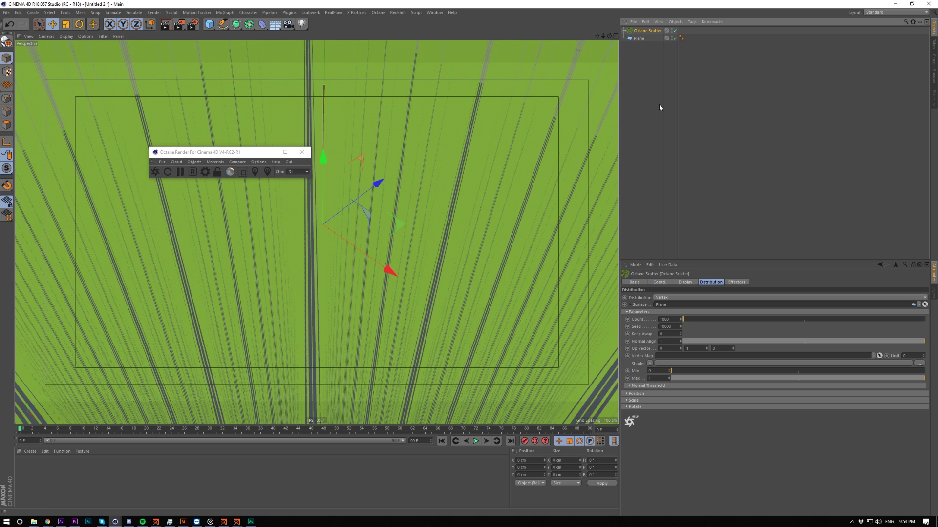
{"action": "left_click", "coordinate": [638, 43]}
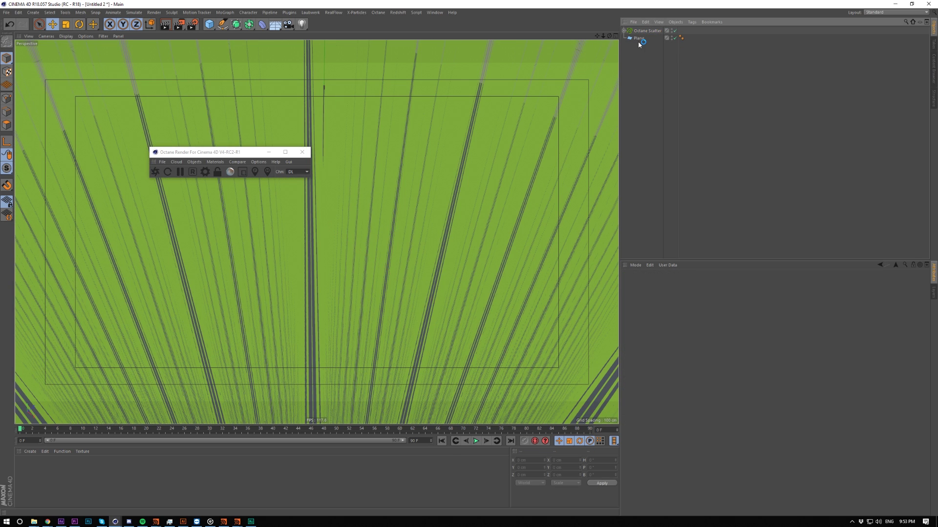
Close the Octane dialog, start a render in the Live Viewer, and shrink and reposition its window over the viewport
{"action": "scroll", "coordinate": [442, 184], "scroll_direction": "down", "scroll_amount": 5}
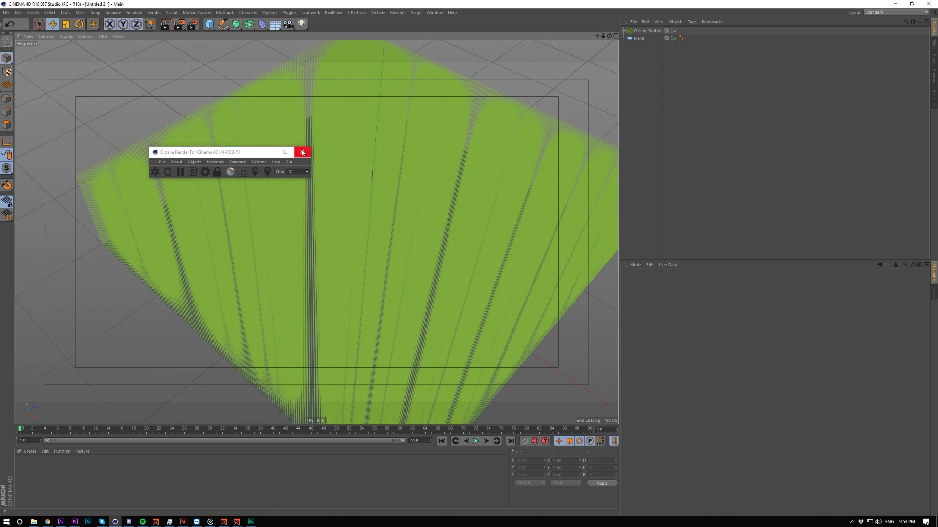
{"action": "left_click", "coordinate": [301, 152]}
{"action": "key", "text": "alt+r"}
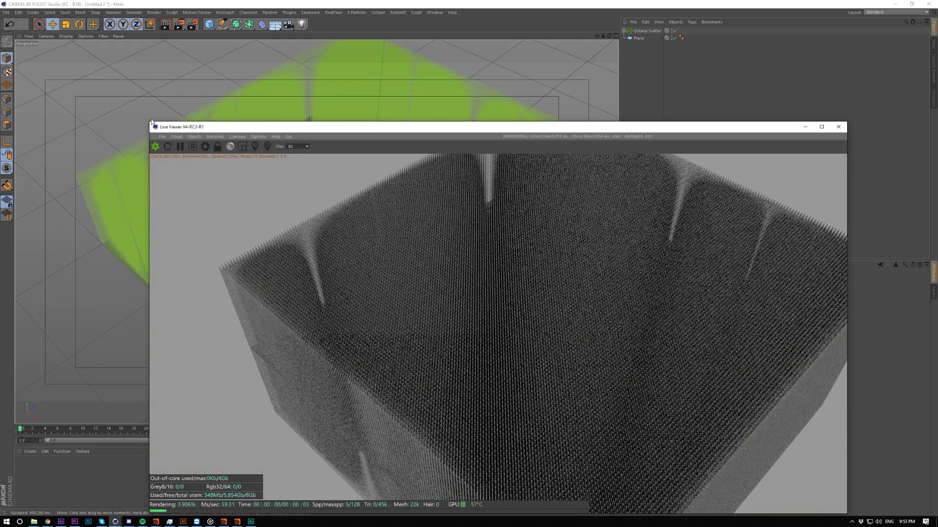
{"action": "left_click_drag", "start_coordinate": [151, 122], "coordinate": [451, 177]}
{"action": "left_click_drag", "start_coordinate": [546, 186], "coordinate": [192, 53]}
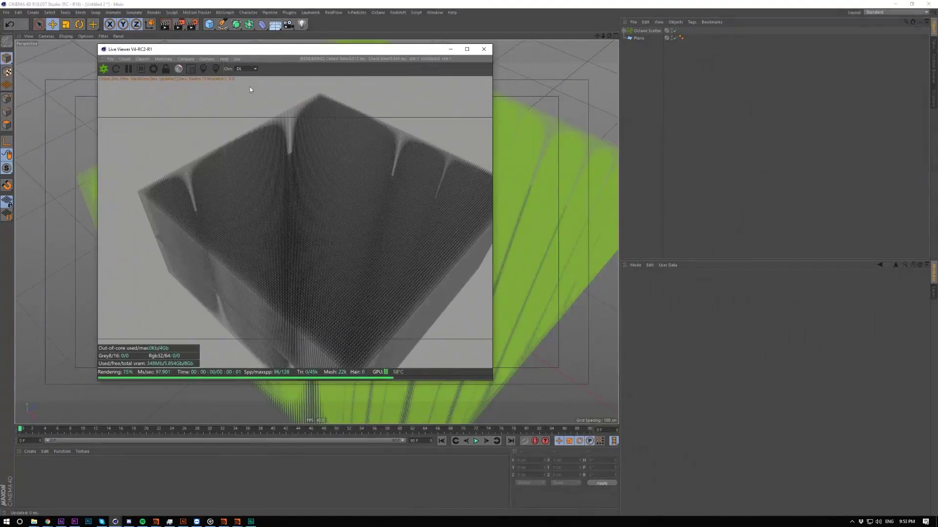
Increase the plane's width and height segments to 500 each for a denser scatter
{"action": "left_click", "coordinate": [640, 32]}
{"action": "left_click", "coordinate": [638, 38]}
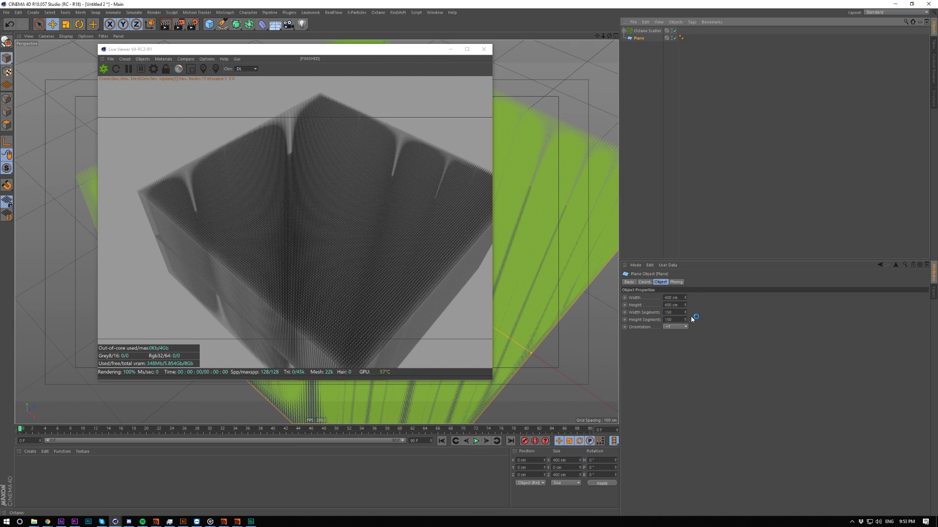
{"action": "left_click", "coordinate": [677, 312]}
{"action": "type", "text": "500"}
{"action": "key", "text": "Tab"}
{"action": "type", "text": "500"}
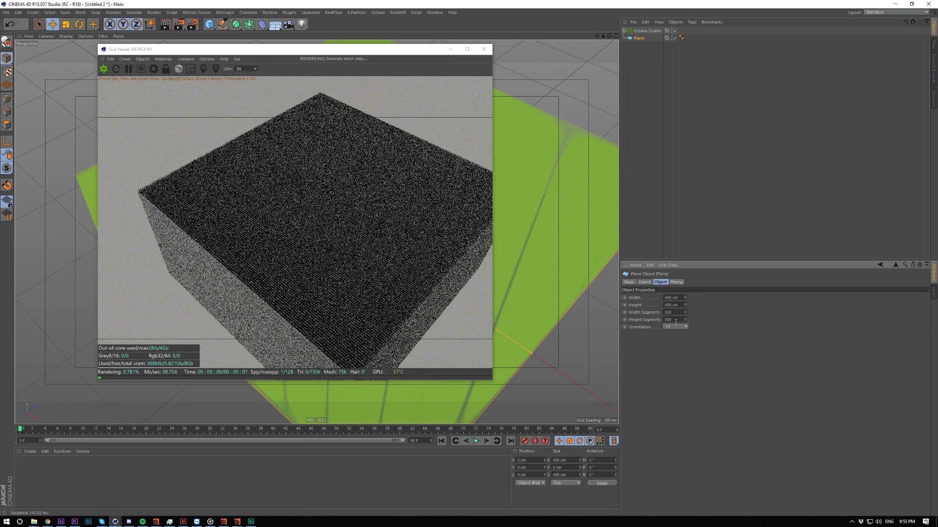
{"action": "key", "text": "Return"}
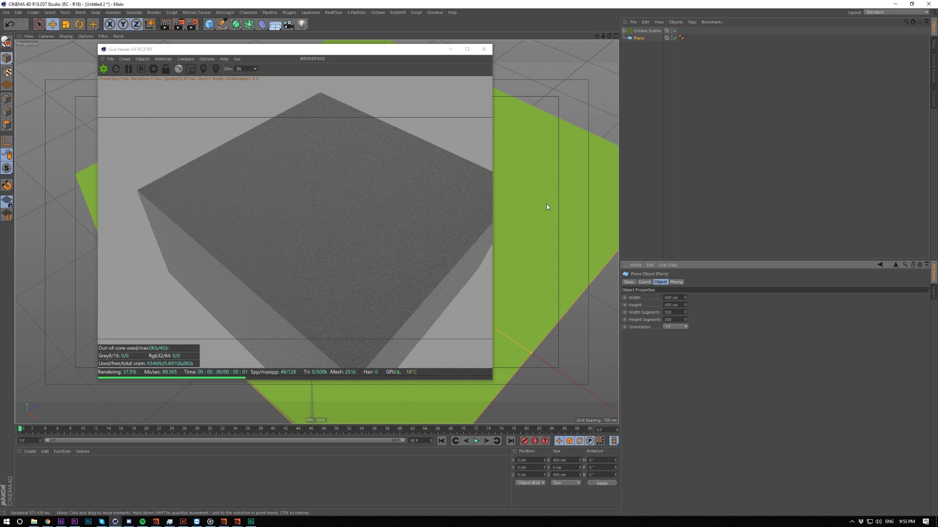
{"action": "left_click_drag", "start_coordinate": [546, 204], "coordinate": [555, 180], "text": "alt"}
{"action": "scroll", "coordinate": [565, 174], "scroll_direction": "up", "scroll_amount": 5}
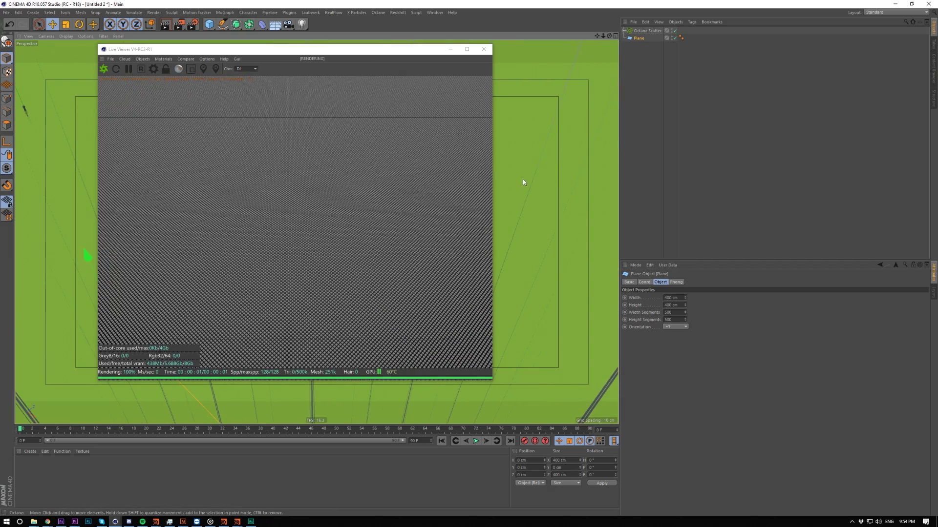
Add an Octane daylight to the scene from the Live Viewer
{"action": "left_click", "coordinate": [661, 151]}
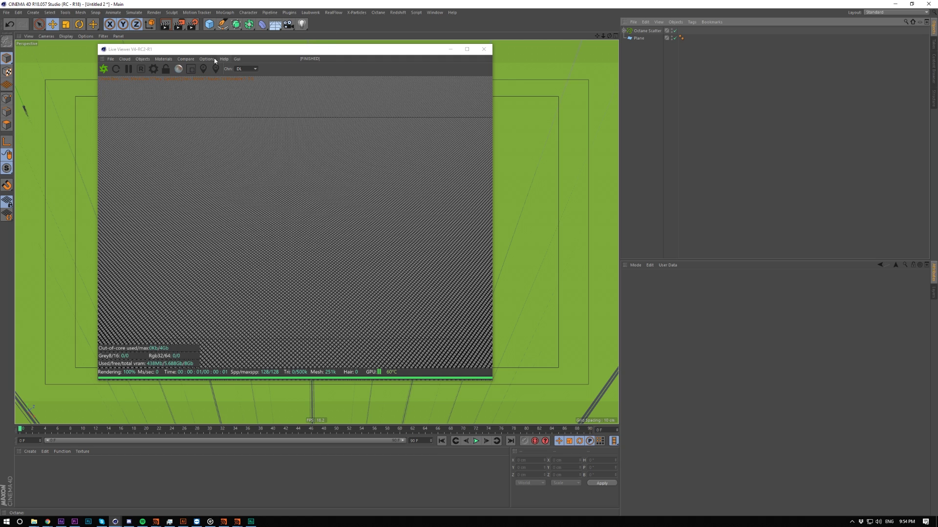
{"action": "left_click", "coordinate": [163, 60]}
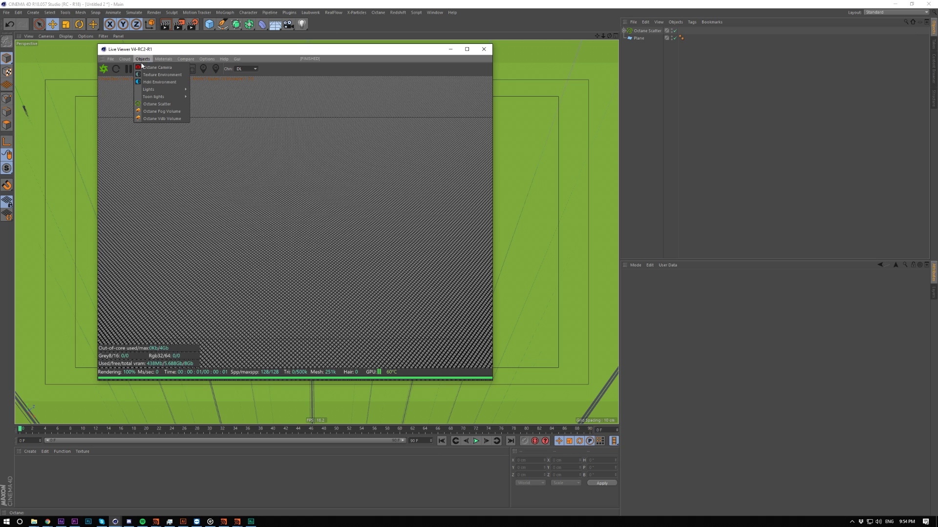
{"action": "mouse_move", "coordinate": [156, 89]}
{"action": "left_click", "coordinate": [210, 91]}
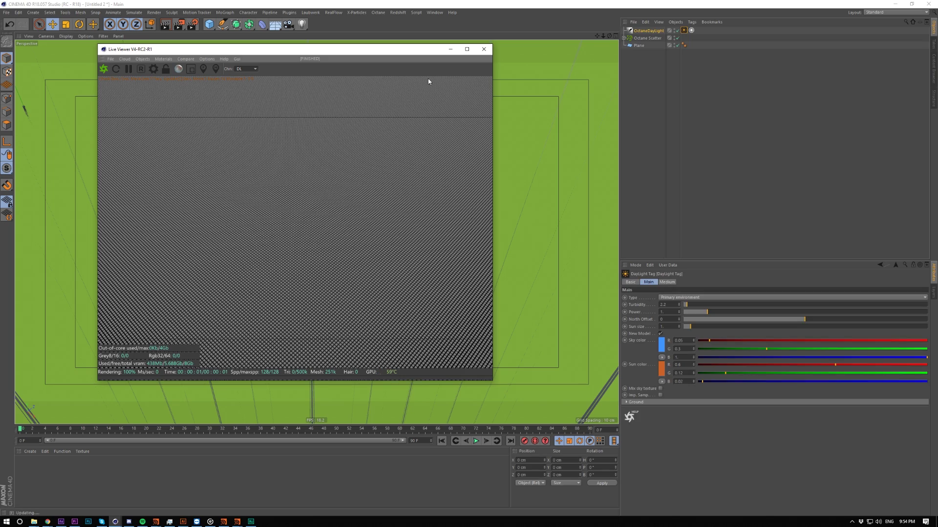
Set the daylight's pitch rotation (R.P) to -25°
{"action": "left_click", "coordinate": [645, 30]}
{"action": "left_click", "coordinate": [661, 282]}
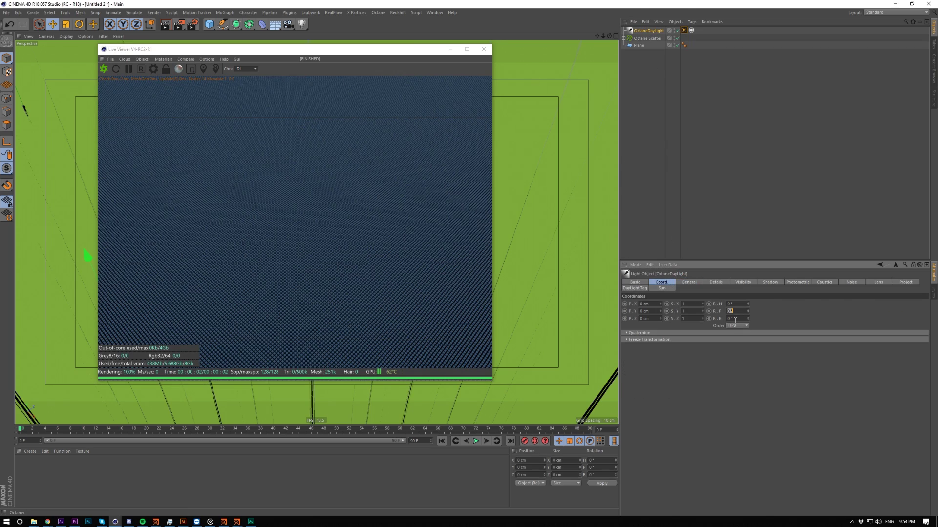
{"action": "type", "text": "-25"}
{"action": "key", "text": "Return"}
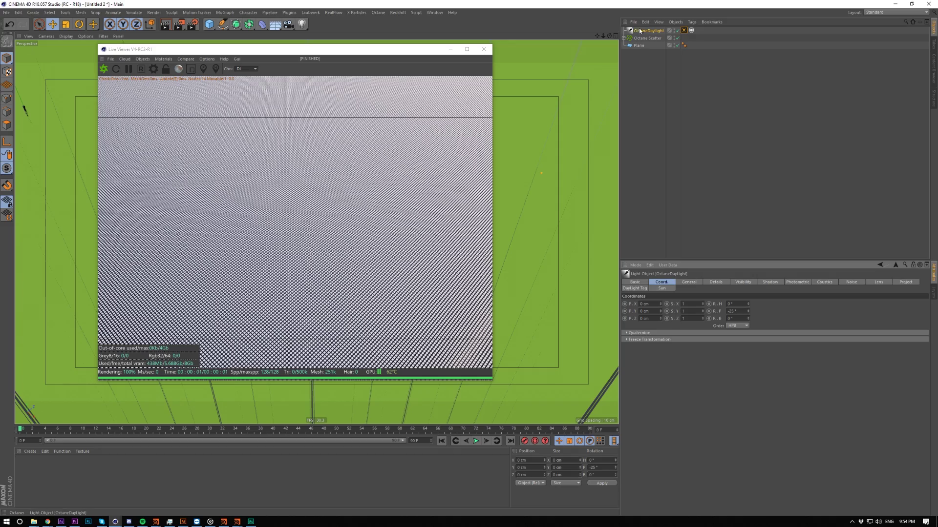
Move the daylight below the Octane Scatter object in the object hierarchy
{"action": "left_click_drag", "start_coordinate": [645, 31], "coordinate": [638, 50]}
{"action": "left_click", "coordinate": [649, 74]}
{"action": "left_click", "coordinate": [623, 31]}
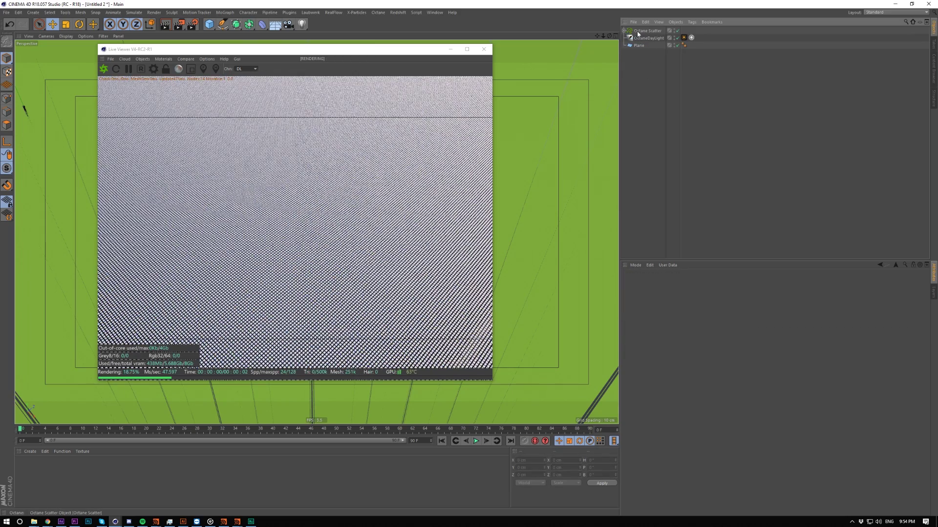
Add a MoGraph Shader effector and assign it to the Octane Scatter object's effectors
{"action": "left_click", "coordinate": [640, 31]}
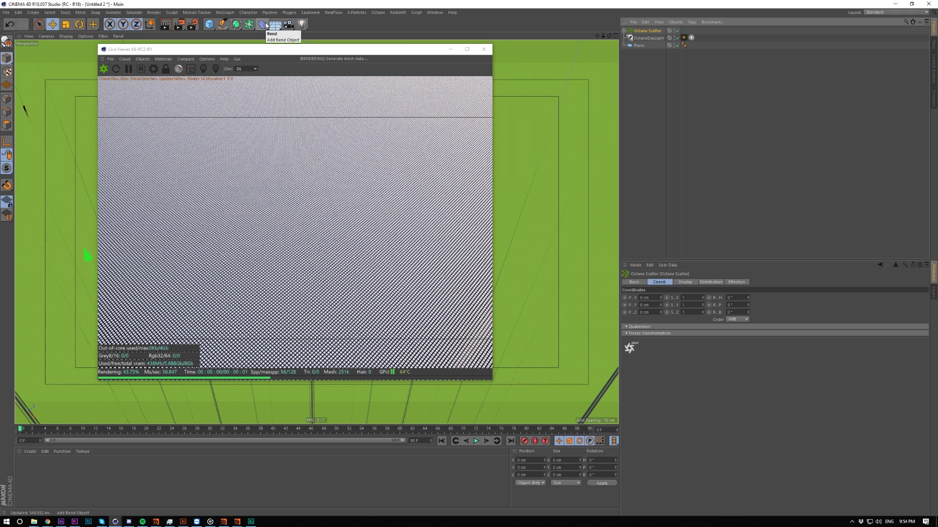
{"action": "left_click", "coordinate": [225, 12]}
{"action": "mouse_move", "coordinate": [249, 23]}
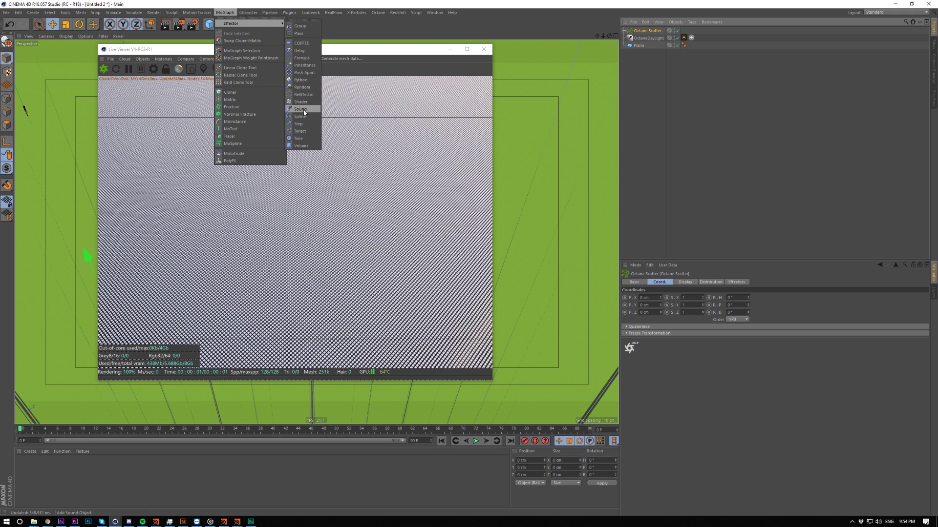
{"action": "left_click", "coordinate": [295, 103]}
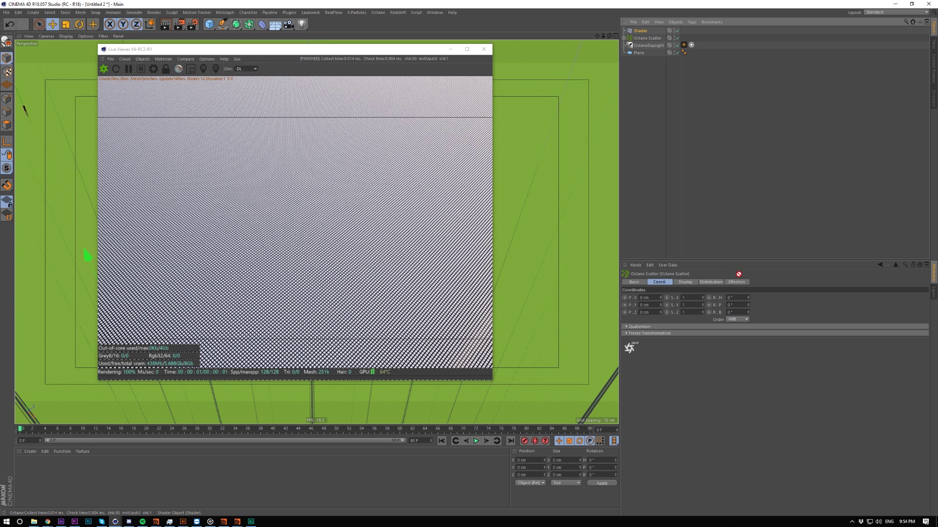
{"action": "left_click_drag", "start_coordinate": [739, 274], "coordinate": [746, 307]}
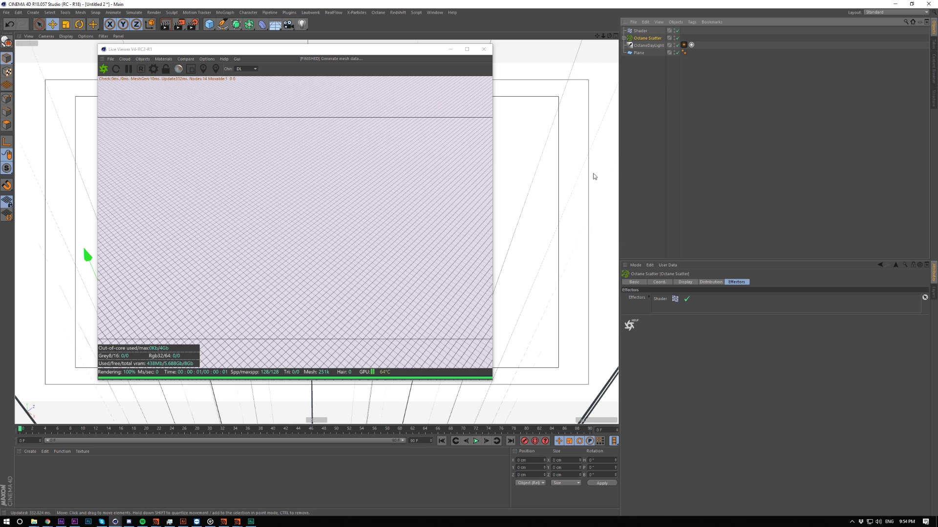
Disable scale and enable position in the Shader effector's transform parameters
{"action": "left_click", "coordinate": [640, 31]}
{"action": "left_click", "coordinate": [696, 282]}
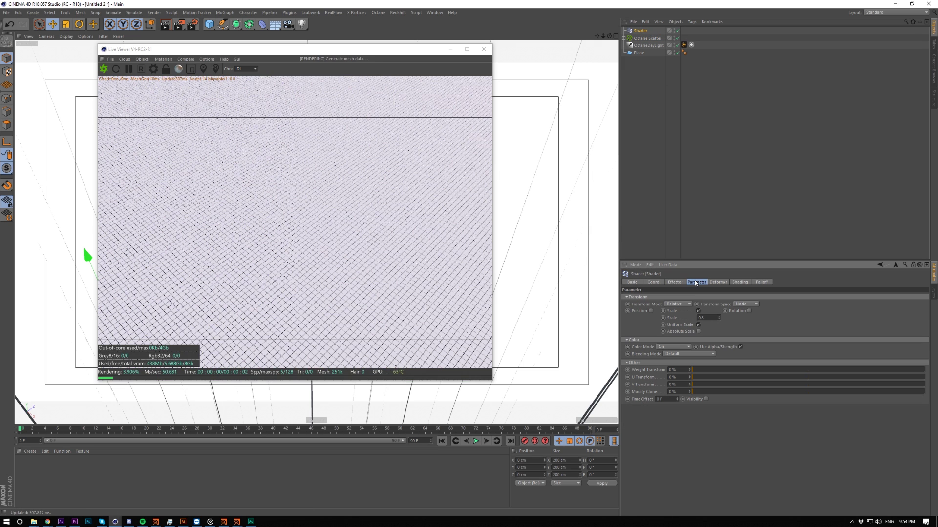
{"action": "left_click", "coordinate": [699, 311]}
{"action": "left_click", "coordinate": [650, 311]}
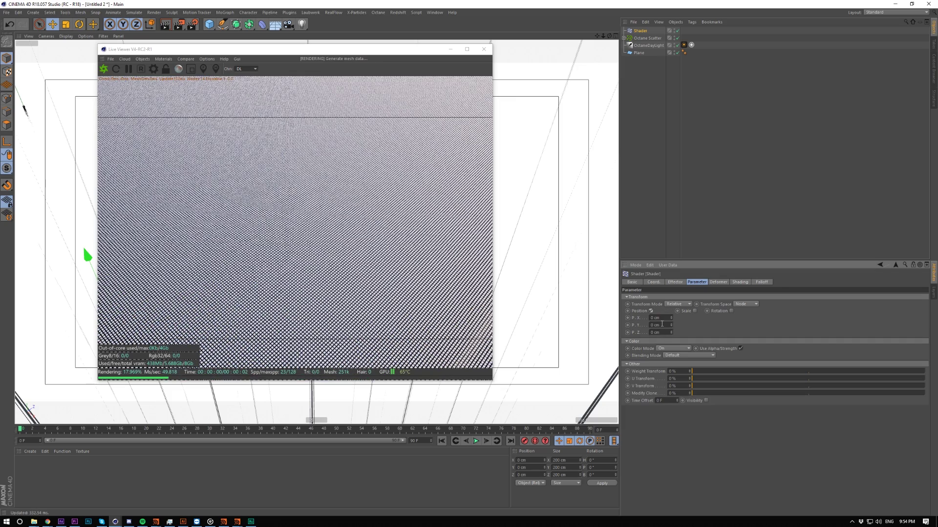
Set the Shader effector's Y position to 25 cm and load the JS-Classic image from the jsplacement folder as its shader
{"action": "left_click", "coordinate": [661, 325]}
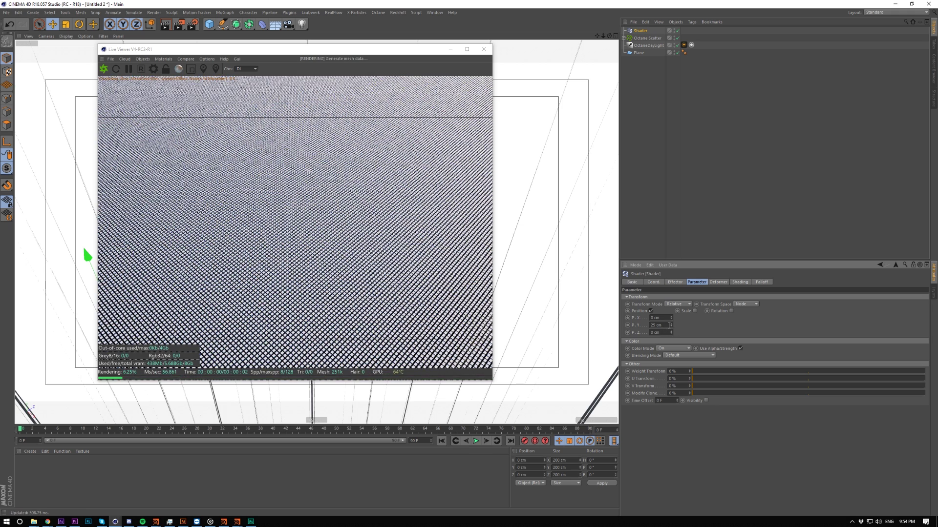
{"action": "left_click", "coordinate": [739, 282]}
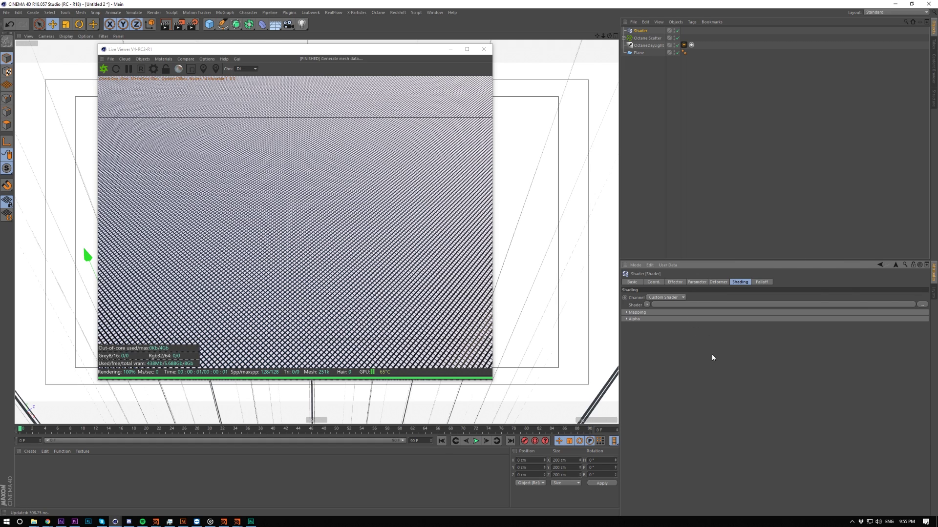
{"action": "key", "text": "alt+Tab"}
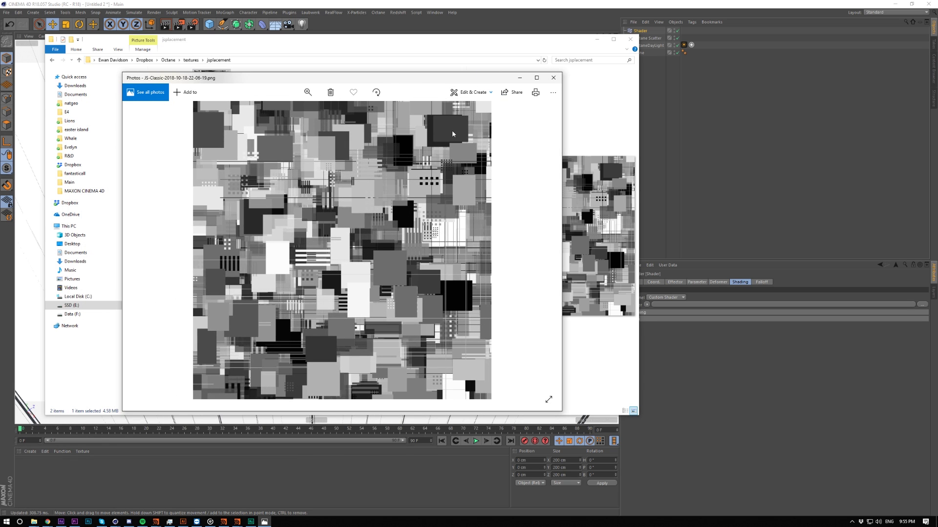
{"action": "left_click", "coordinate": [554, 78]}
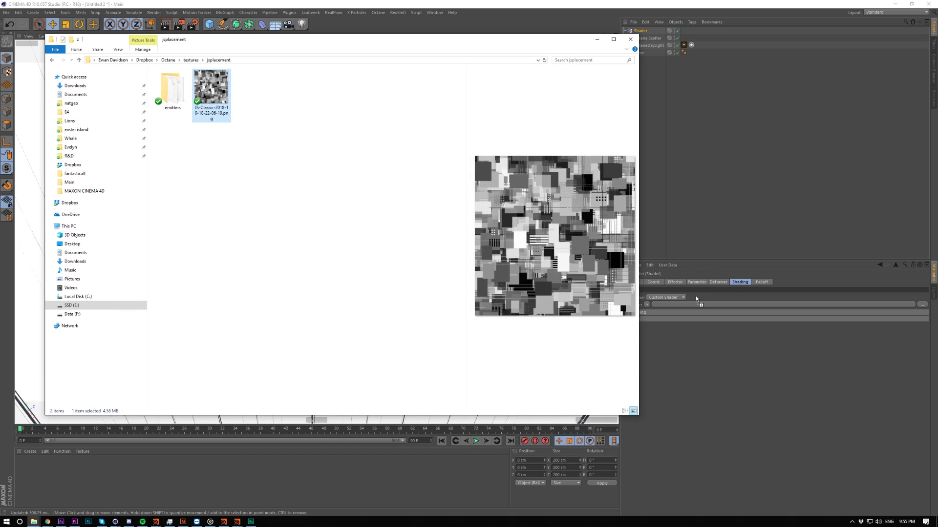
{"action": "left_click_drag", "start_coordinate": [696, 306], "coordinate": [695, 305]}
{"action": "left_click", "coordinate": [508, 287]}
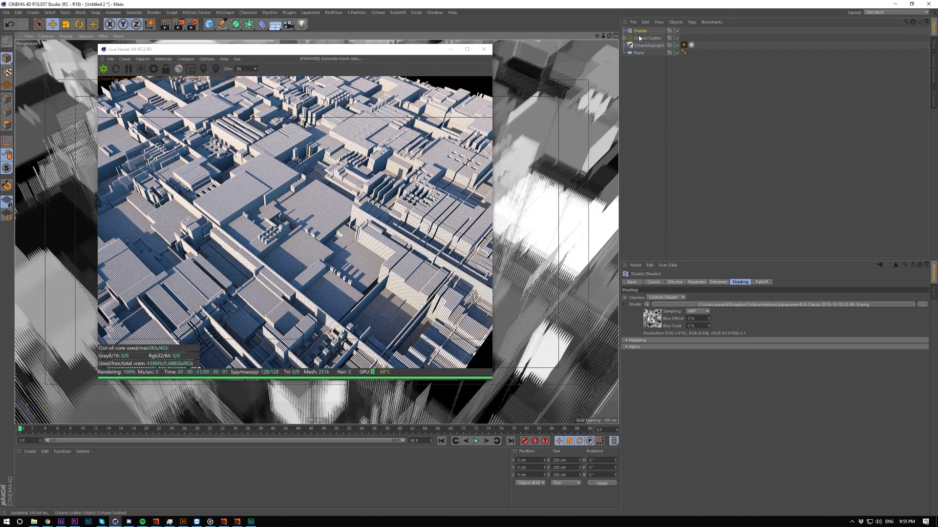
Turn off the Shader effector's color mode in its parameters
{"action": "left_click", "coordinate": [718, 283]}
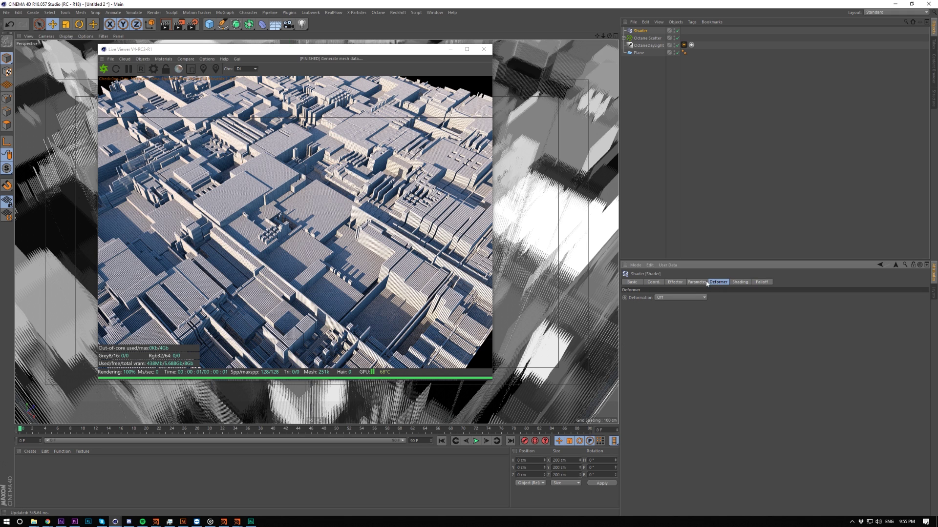
{"action": "left_click", "coordinate": [698, 282]}
{"action": "left_click", "coordinate": [676, 348]}
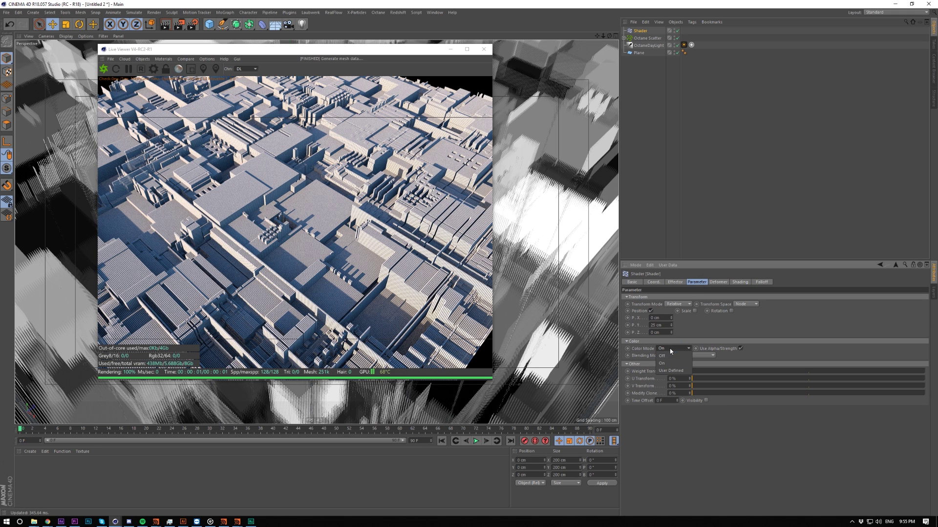
{"action": "left_click", "coordinate": [679, 356]}
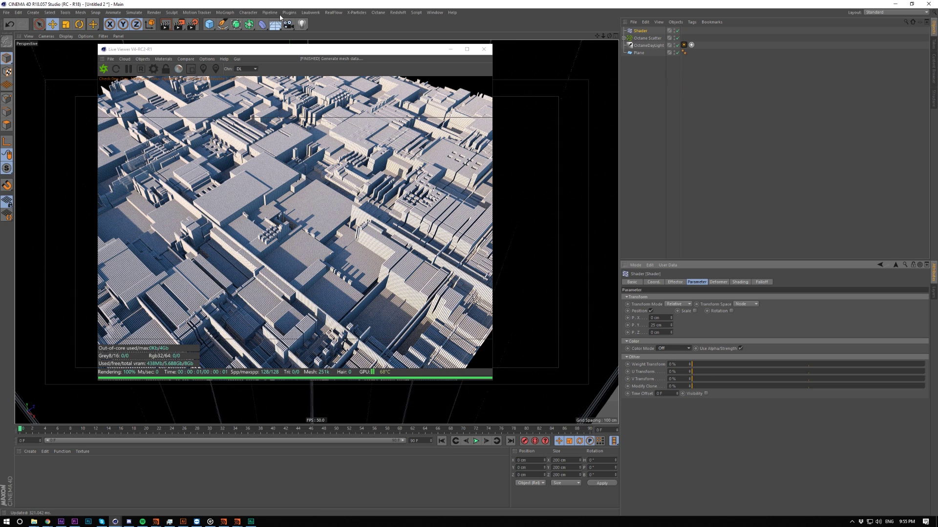
Add a second MoGraph Shader effector that affects position instead of scale, with its Y position set to -10 cm
{"action": "left_click", "coordinate": [226, 13]}
{"action": "mouse_move", "coordinate": [254, 23]}
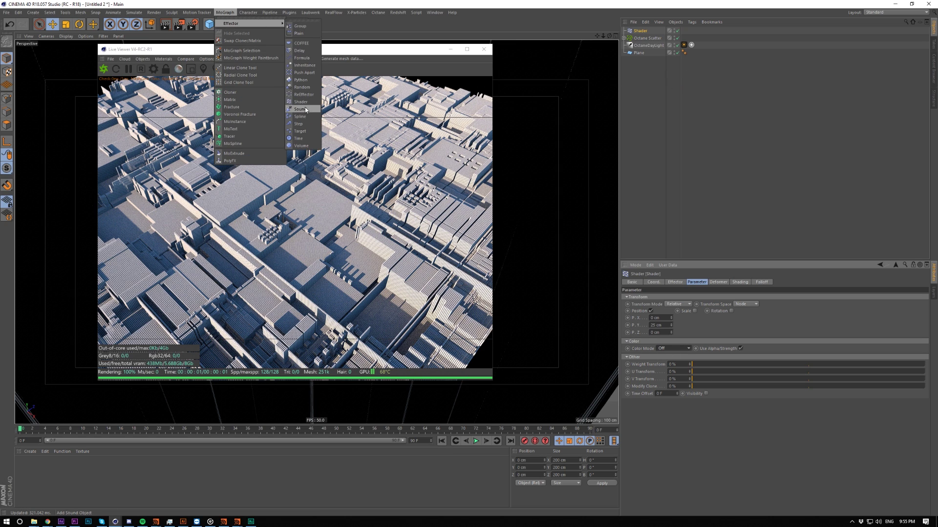
{"action": "left_click", "coordinate": [300, 102]}
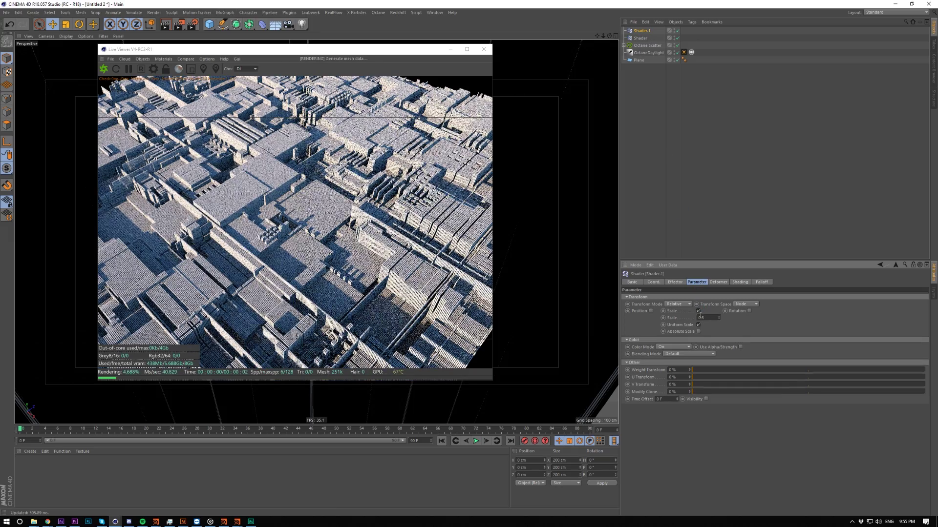
{"action": "left_click", "coordinate": [650, 311]}
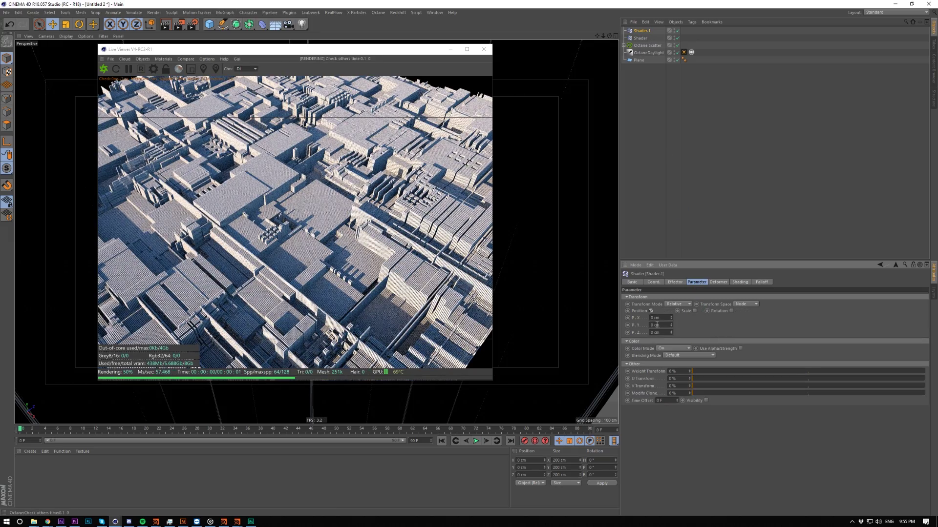
{"action": "left_click", "coordinate": [663, 325]}
{"action": "type", "text": "-10"}
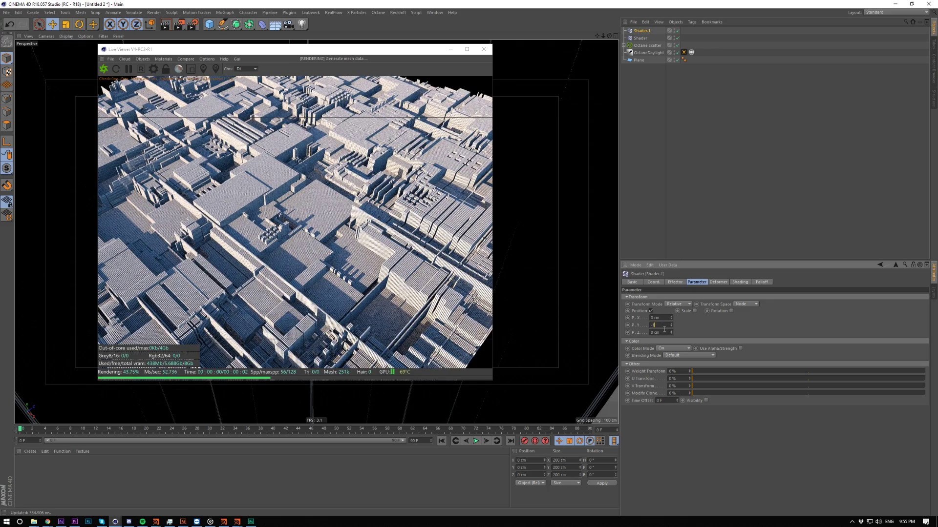
{"action": "key", "text": "Return"}
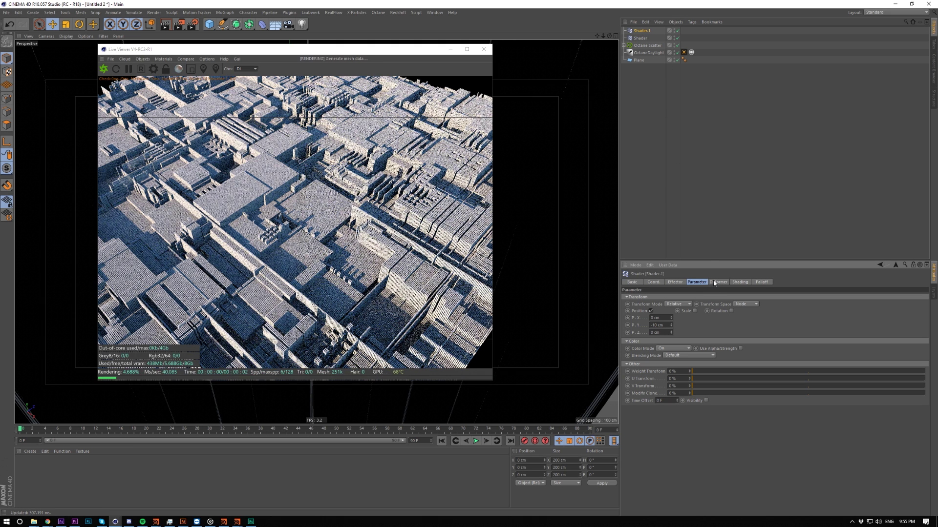
Load a Noise shader into the second Shader effector's shading
{"action": "left_click", "coordinate": [739, 282]}
{"action": "left_click", "coordinate": [647, 305]}
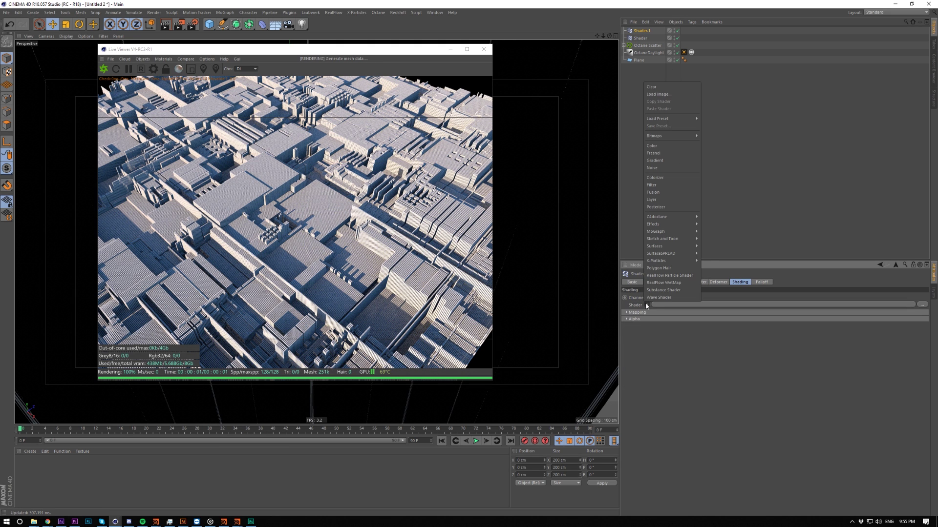
{"action": "left_click", "coordinate": [652, 168]}
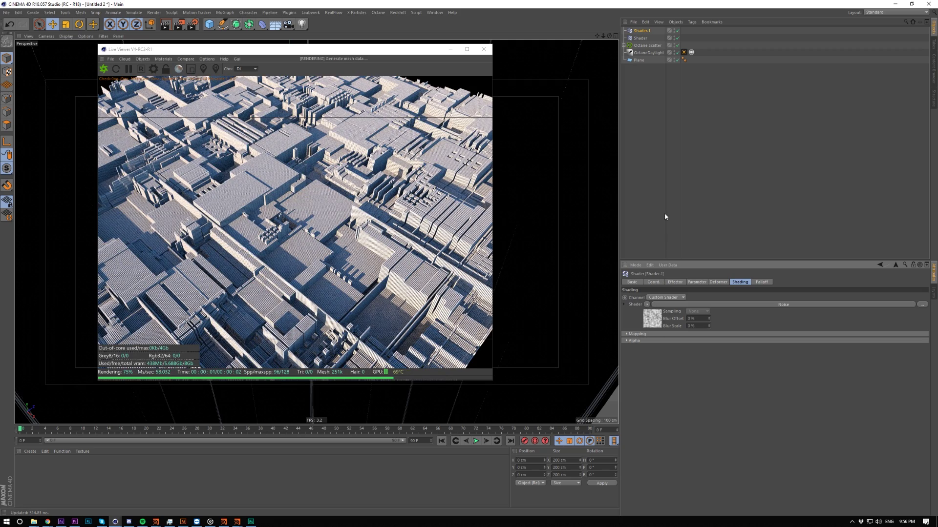
Add the second Shader effector to the Octane Scatter object's effectors list, below the first one
{"action": "left_click", "coordinate": [640, 46]}
{"action": "left_click_drag", "start_coordinate": [641, 31], "coordinate": [666, 148]}
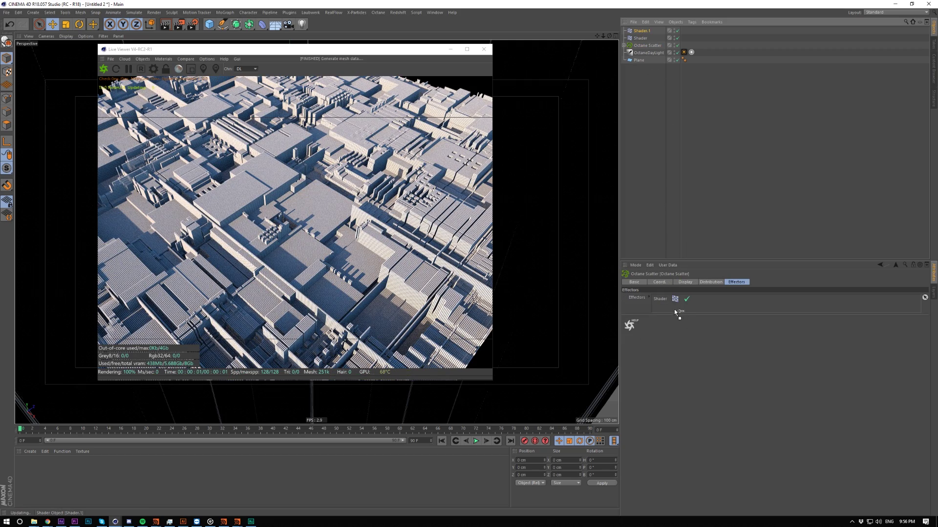
{"action": "left_click_drag", "start_coordinate": [672, 304], "coordinate": [676, 306]}
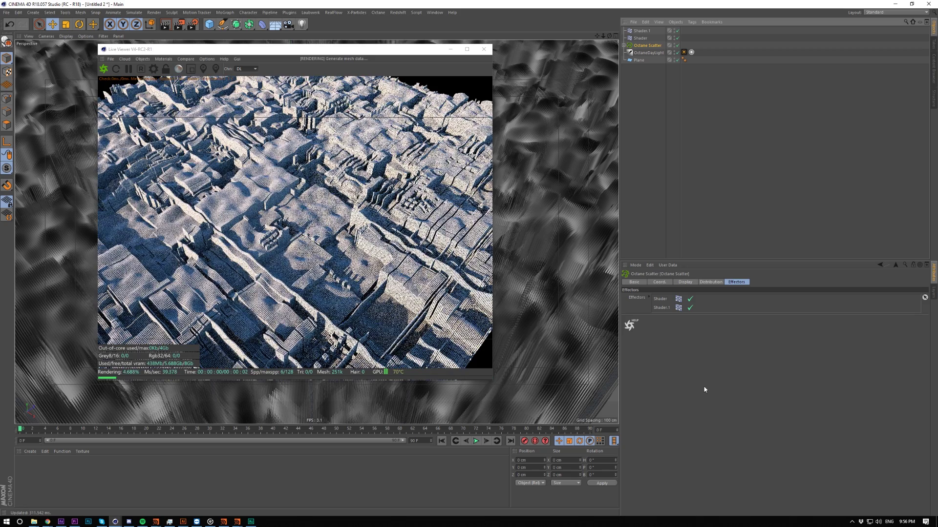
{"action": "left_click", "coordinate": [714, 160]}
Set the second effector's noise to a global scale of 1000% and raise its contrast to 66%
{"action": "left_click", "coordinate": [641, 31]}
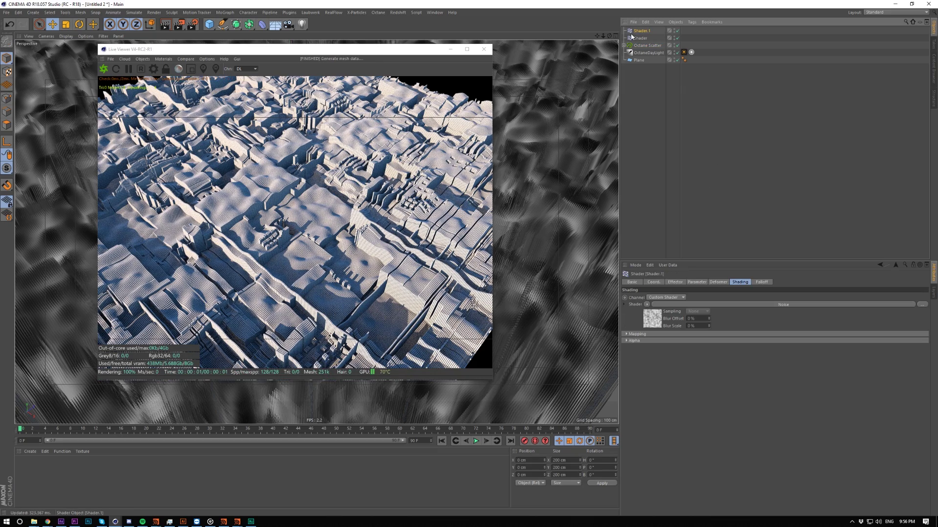
{"action": "left_click", "coordinate": [650, 317]}
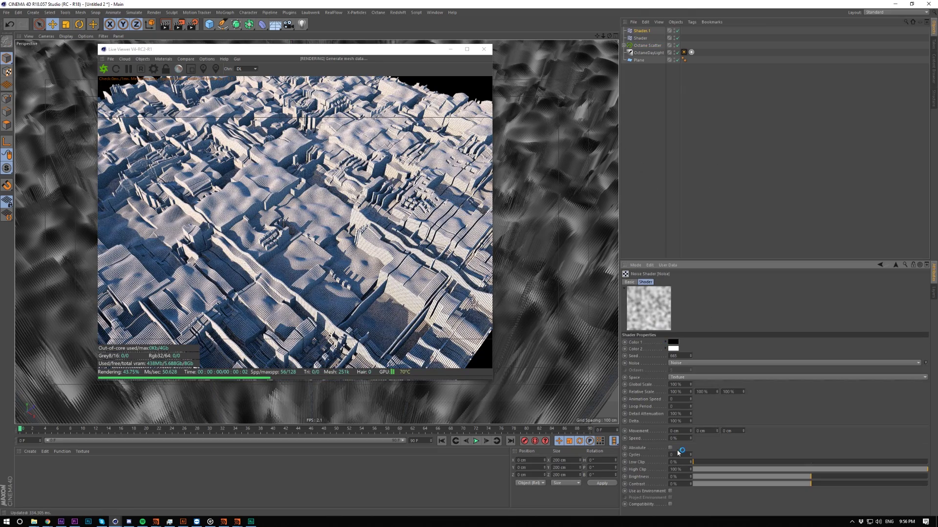
{"action": "type", "text": "0"}
{"action": "key", "text": "Return"}
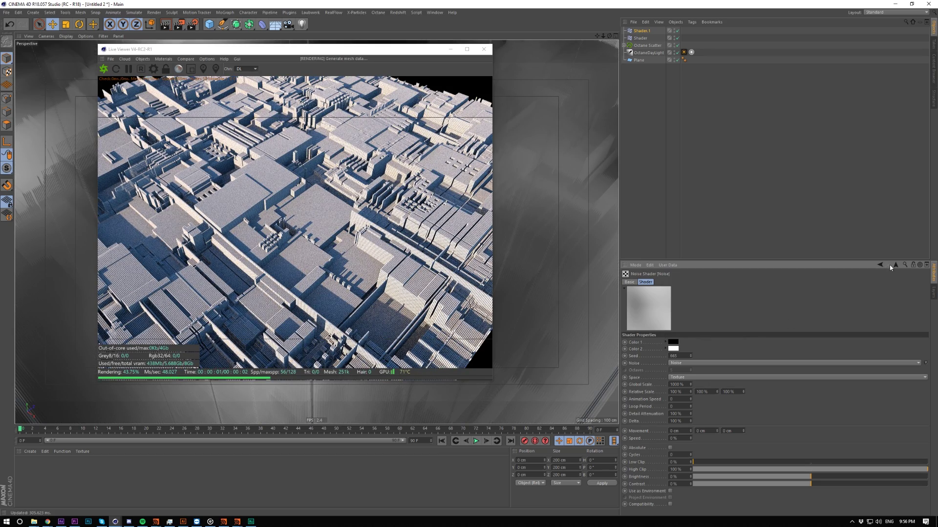
{"action": "left_click", "coordinate": [889, 484]}
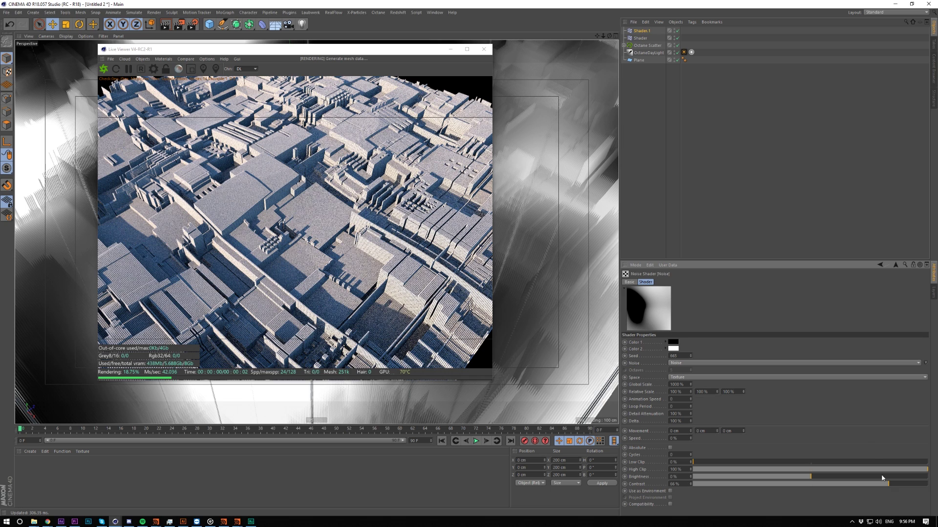
{"action": "left_click", "coordinate": [894, 265]}
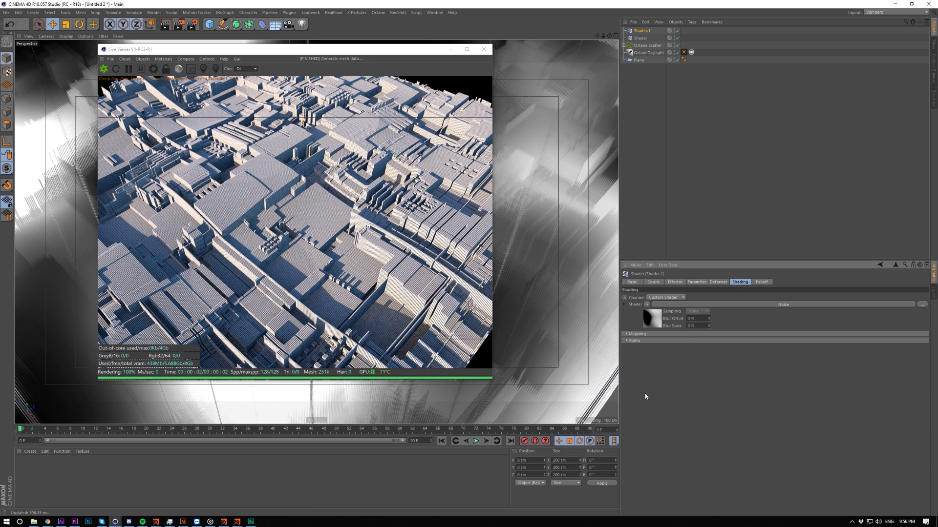
Wrap the second effector's noise in a Posterizer and set the noise's global scale to 500%
{"action": "left_click", "coordinate": [646, 304]}
{"action": "left_click", "coordinate": [665, 205]}
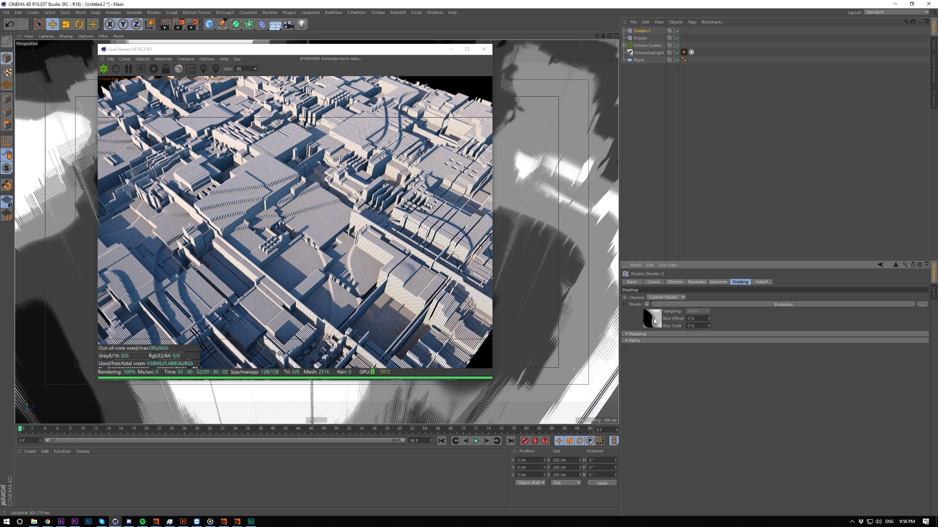
{"action": "left_click", "coordinate": [654, 318]}
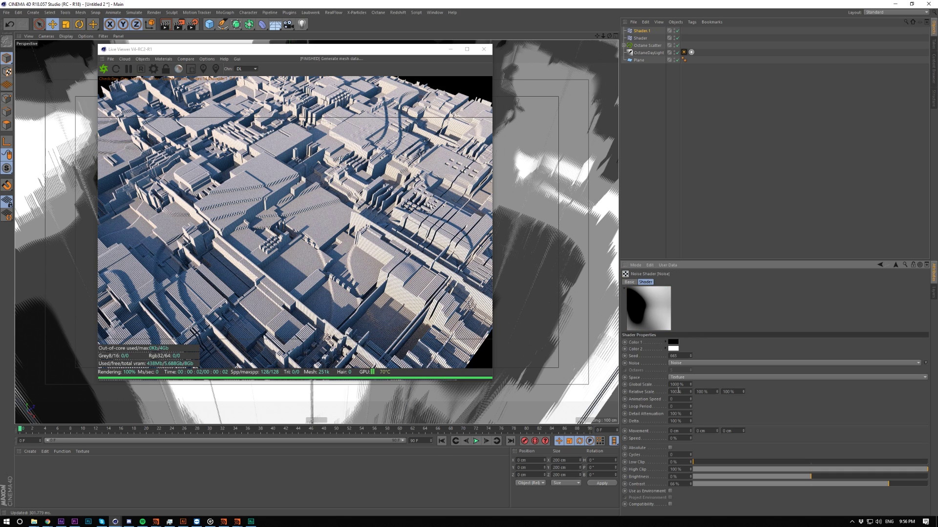
{"action": "type", "text": "500"}
{"action": "key", "text": "Return"}
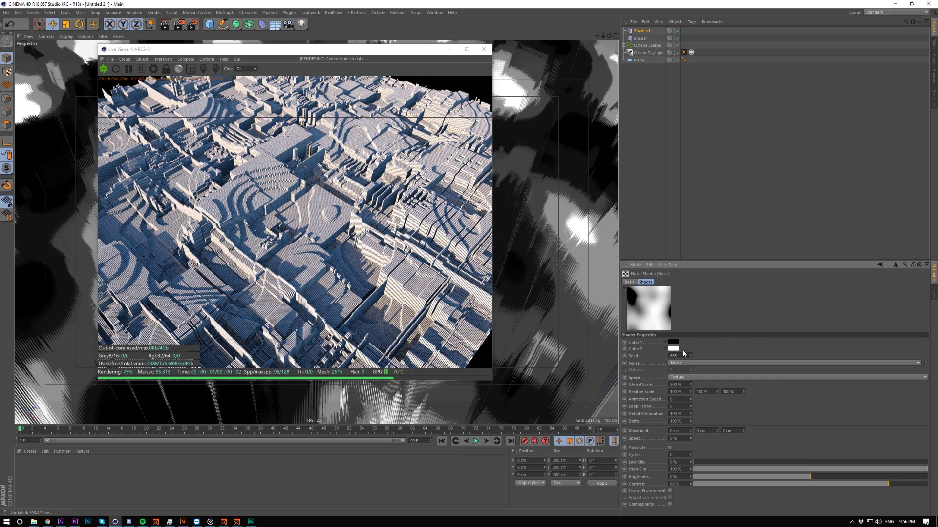
Set the second Shader effector's Y position to -5 cm
{"action": "left_click", "coordinate": [641, 32]}
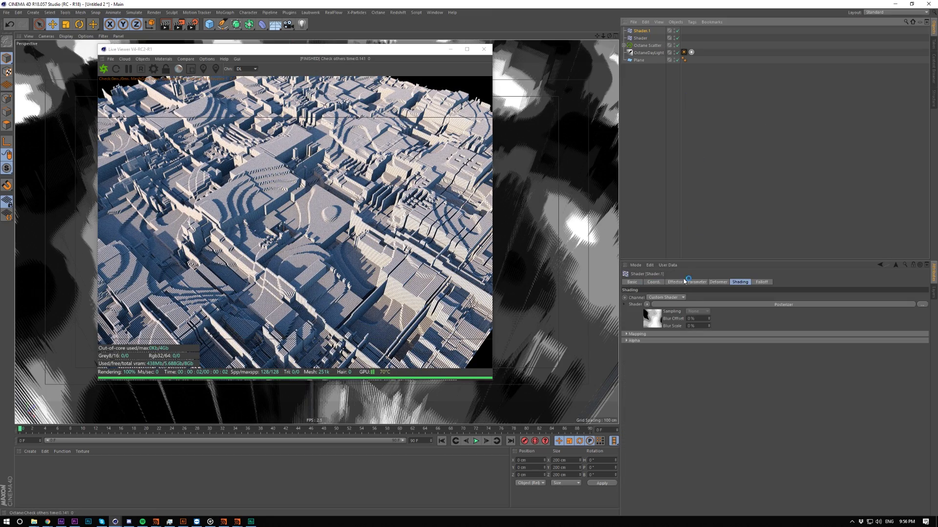
{"action": "left_click", "coordinate": [697, 283]}
{"action": "double_click", "coordinate": [657, 325]}
{"action": "type", "text": "-5"}
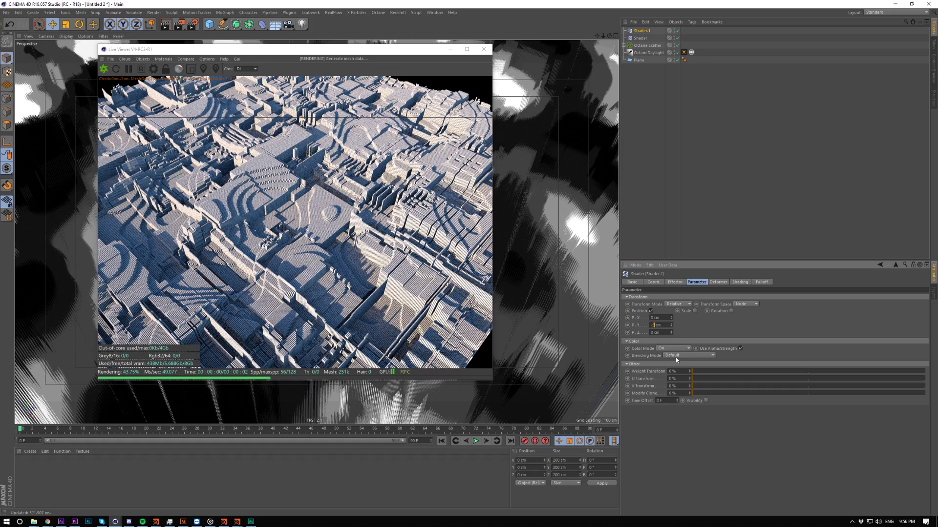
{"action": "key", "text": "Return"}
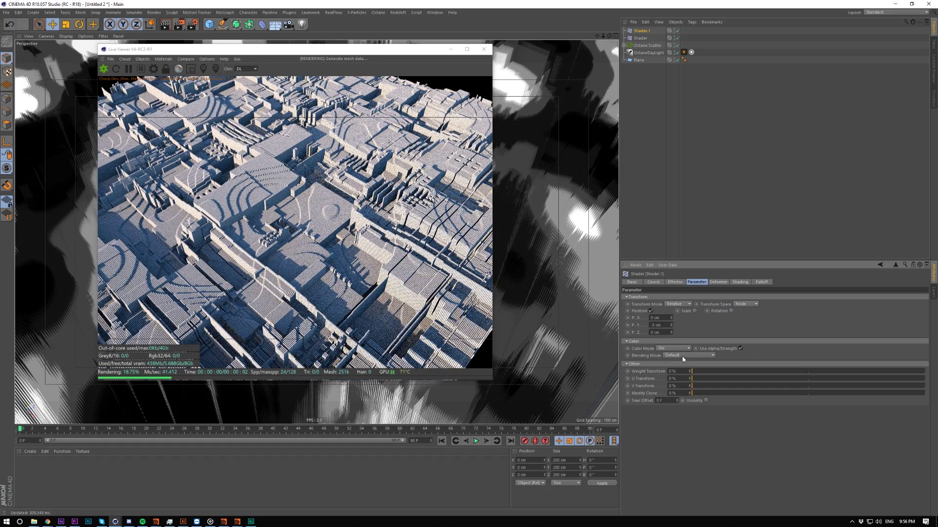
Create an Octane material and apply it to the cube under the Octane Scatter object
{"action": "left_click_drag", "start_coordinate": [368, 50], "coordinate": [512, 235]}
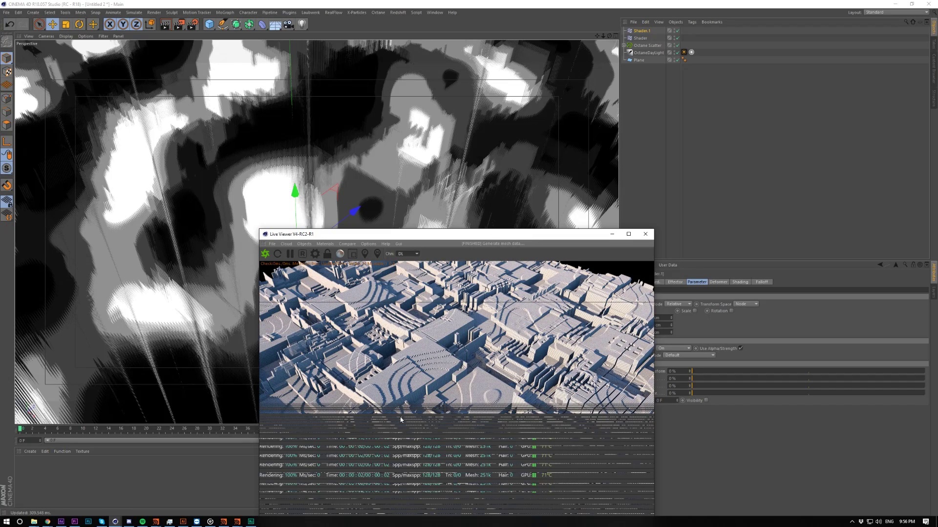
{"action": "left_click_drag", "start_coordinate": [448, 240], "coordinate": [381, 42]}
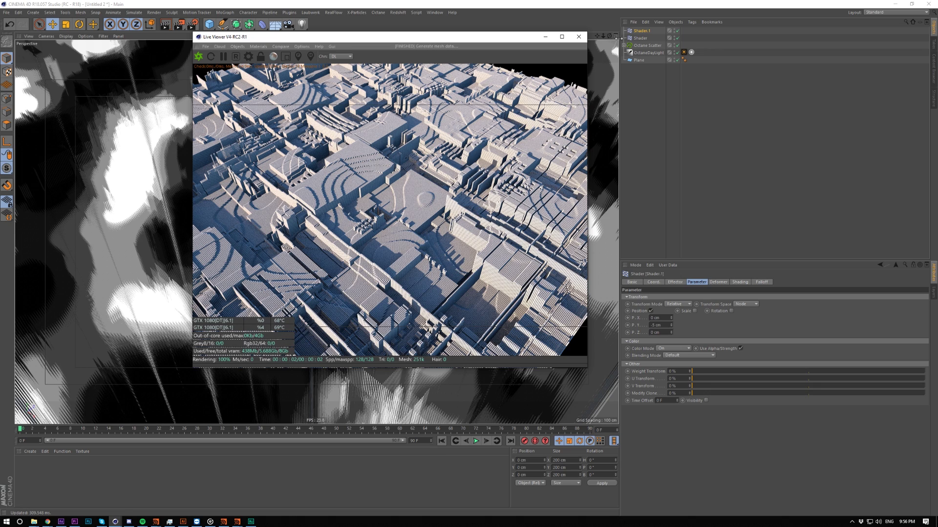
{"action": "left_click", "coordinate": [68, 471]}
{"action": "left_click", "coordinate": [31, 451]}
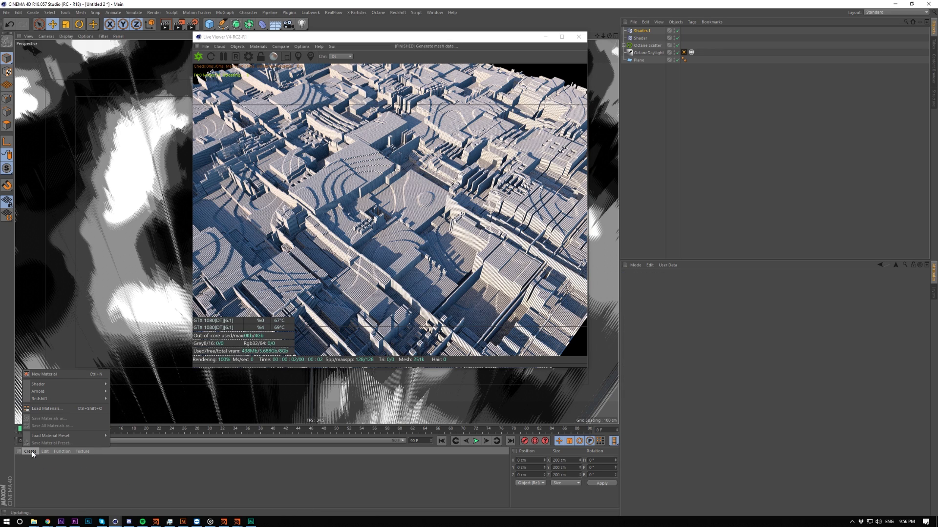
{"action": "mouse_move", "coordinate": [48, 384]}
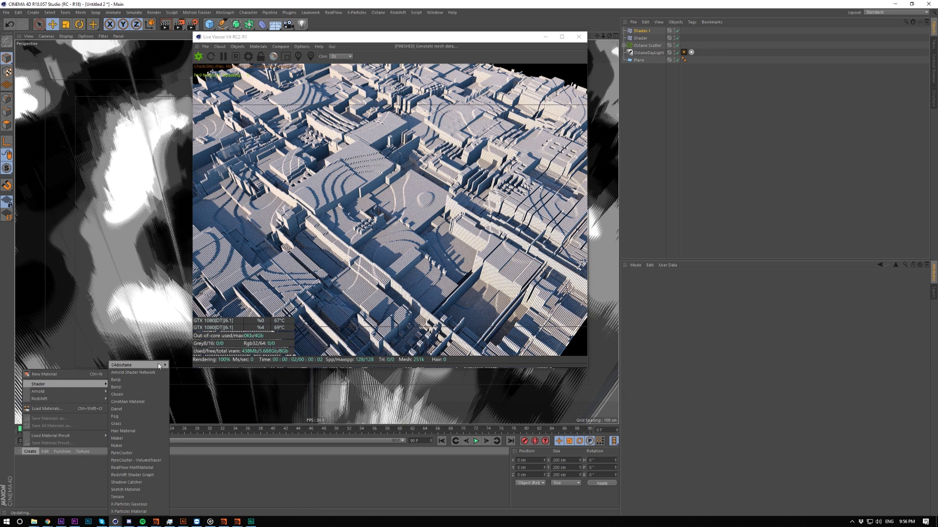
{"action": "left_click", "coordinate": [187, 366]}
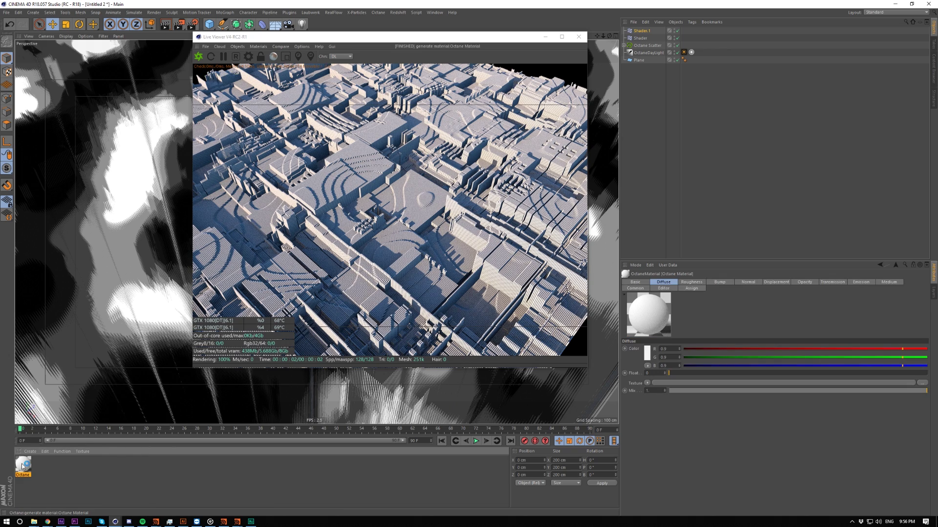
{"action": "left_click_drag", "start_coordinate": [638, 46], "coordinate": [640, 46]}
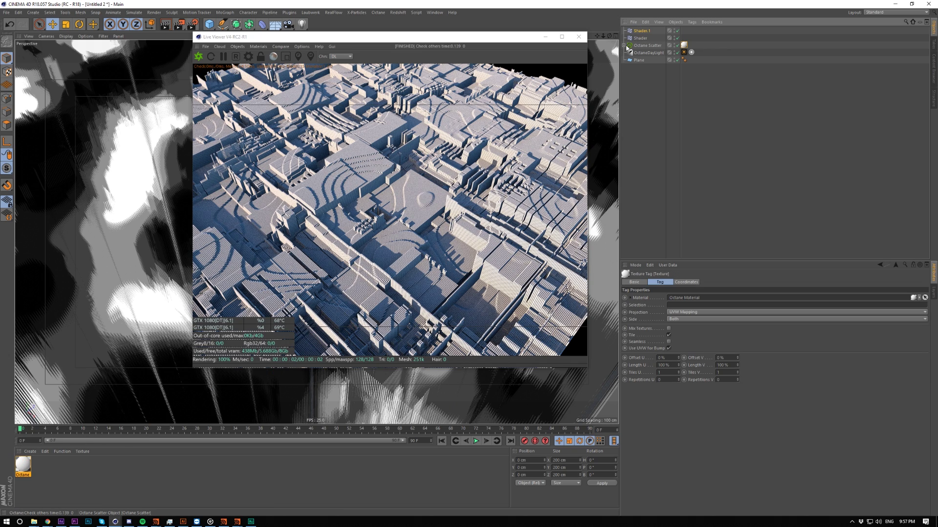
{"action": "left_click_drag", "start_coordinate": [694, 58], "coordinate": [693, 53]}
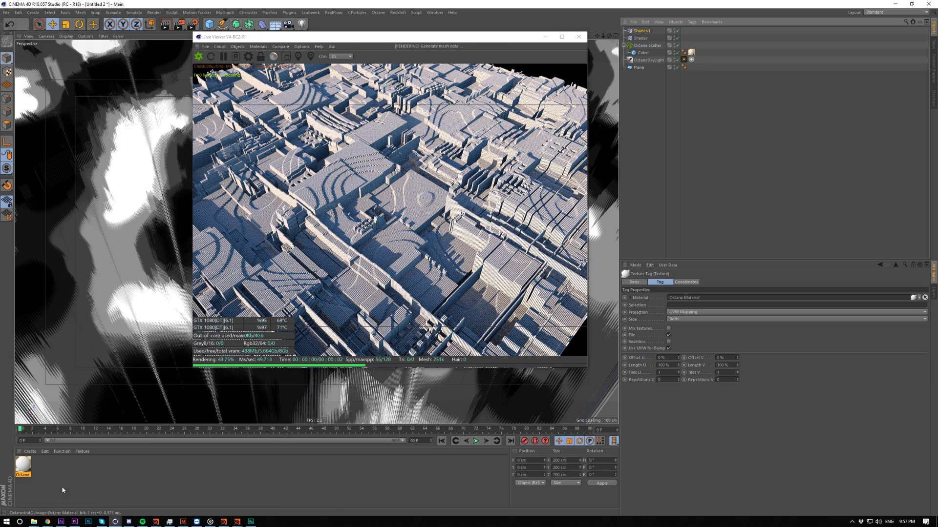
Open the Octane material in the Octane Node Editor, dock it enlarged below the viewport and move the Live Viewer aside
{"action": "left_click", "coordinate": [23, 466]}
{"action": "left_click", "coordinate": [634, 282]}
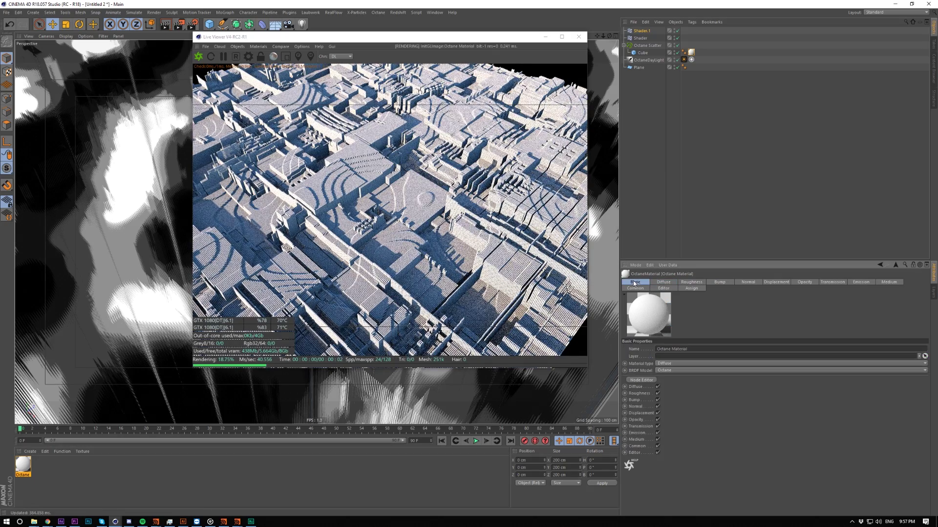
{"action": "left_click", "coordinate": [641, 380]}
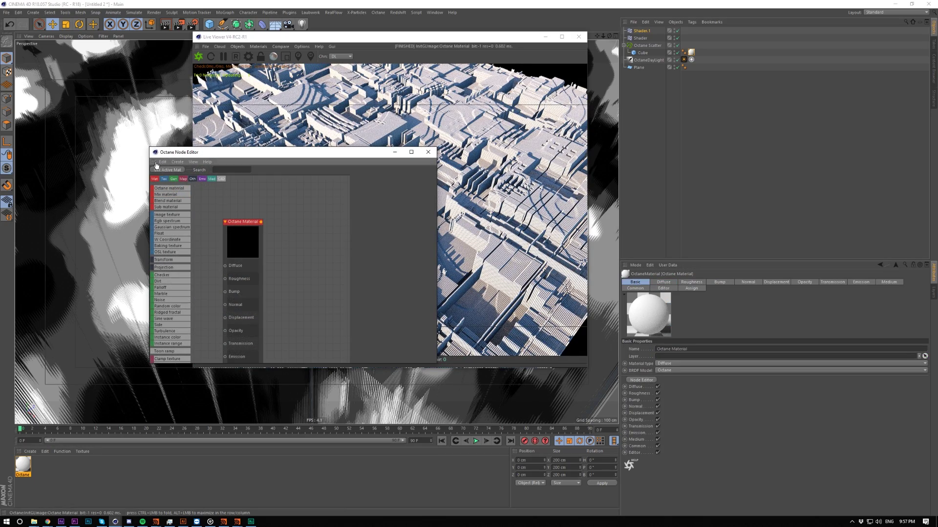
{"action": "left_click_drag", "start_coordinate": [167, 420], "coordinate": [168, 423]}
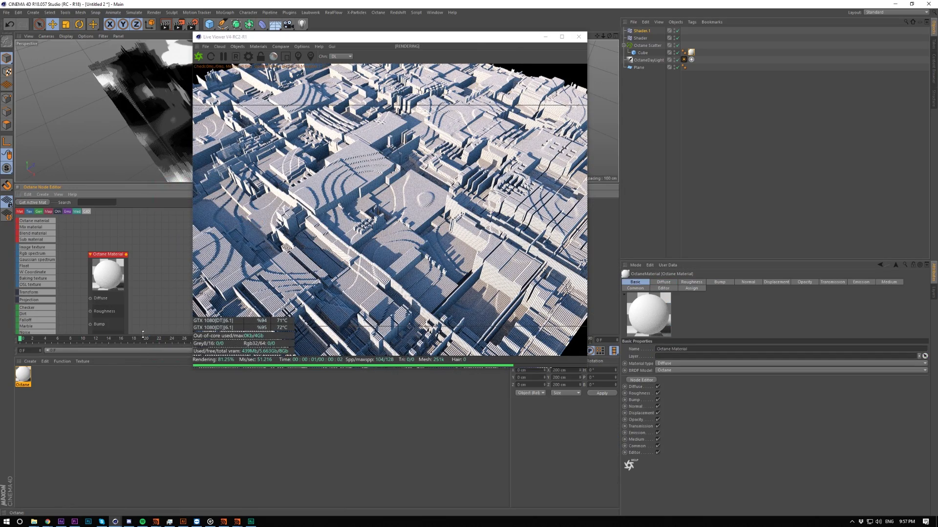
{"action": "left_click_drag", "start_coordinate": [143, 334], "coordinate": [137, 444]}
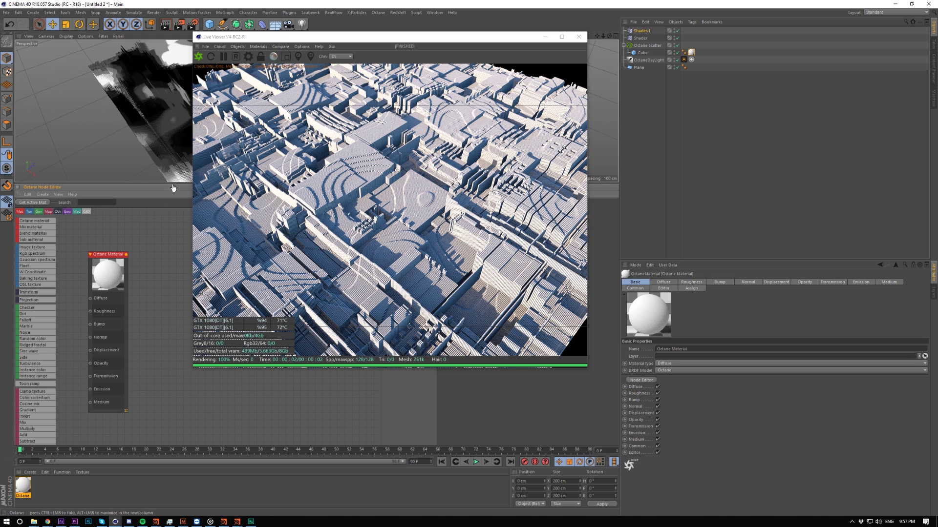
{"action": "left_click_drag", "start_coordinate": [173, 188], "coordinate": [173, 243]}
{"action": "left_click_drag", "start_coordinate": [375, 40], "coordinate": [627, 112]}
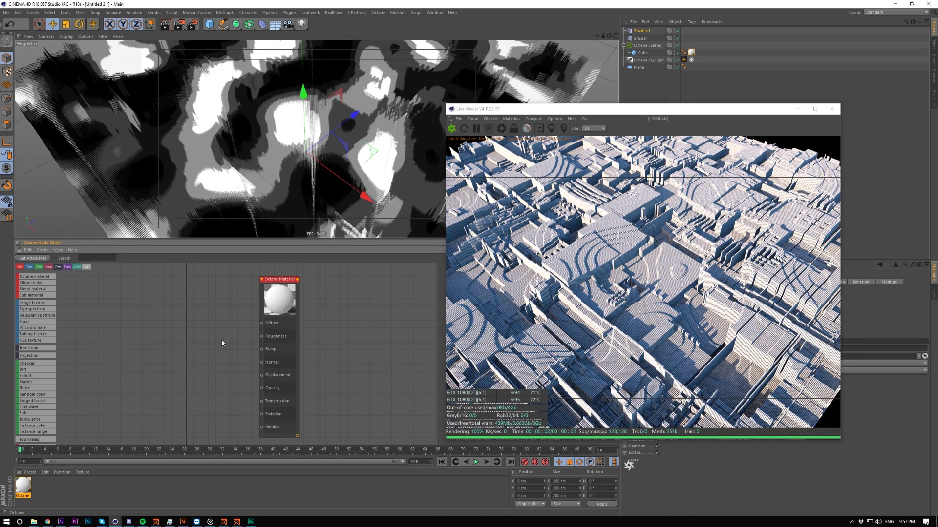
Feed an Instance Color node into the material's Diffuse channel, with its source set to Particle and Shader.1 as color source
{"action": "scroll", "coordinate": [47, 389], "scroll_direction": "down", "scroll_amount": 2}
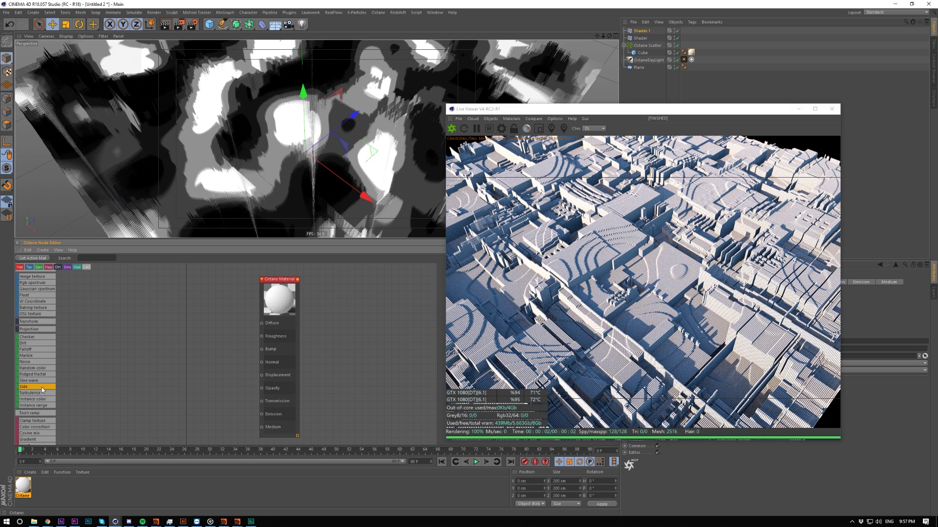
{"action": "scroll", "coordinate": [46, 384], "scroll_direction": "down", "scroll_amount": 2}
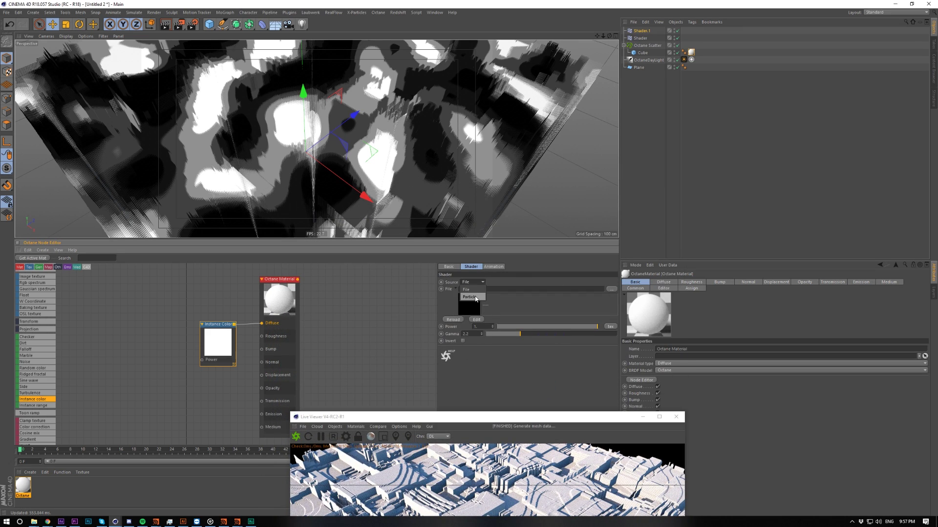
{"action": "left_click", "coordinate": [472, 296]}
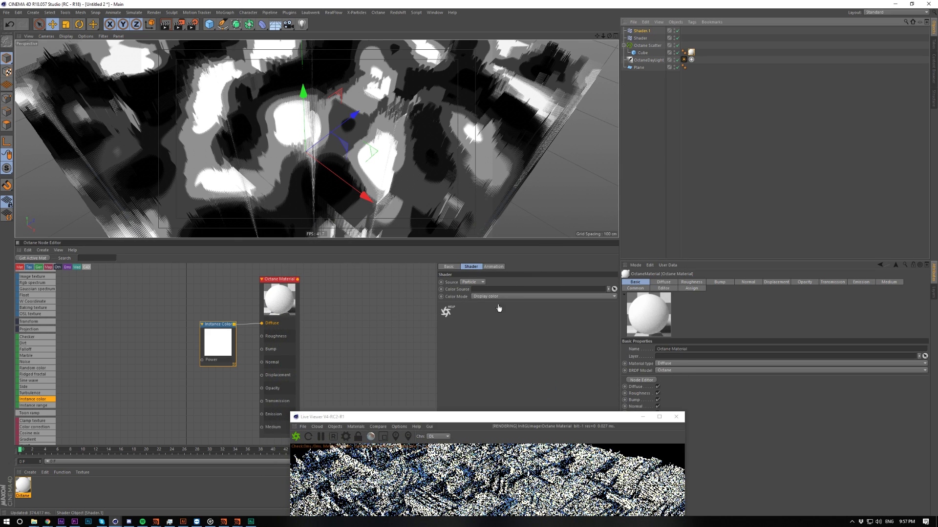
{"action": "left_click_drag", "start_coordinate": [480, 295], "coordinate": [489, 290]}
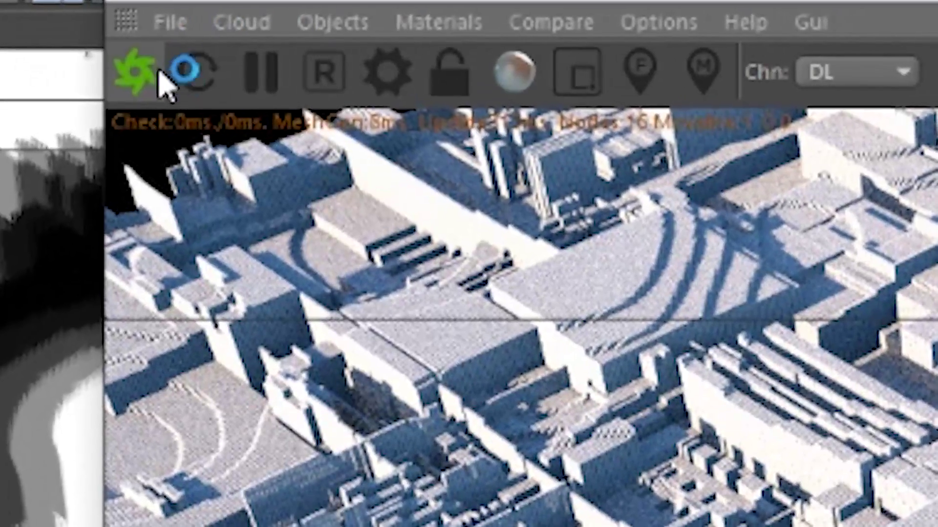
Restart the live render and save the scene as lol.c4d
{"action": "left_click", "coordinate": [146, 72]}
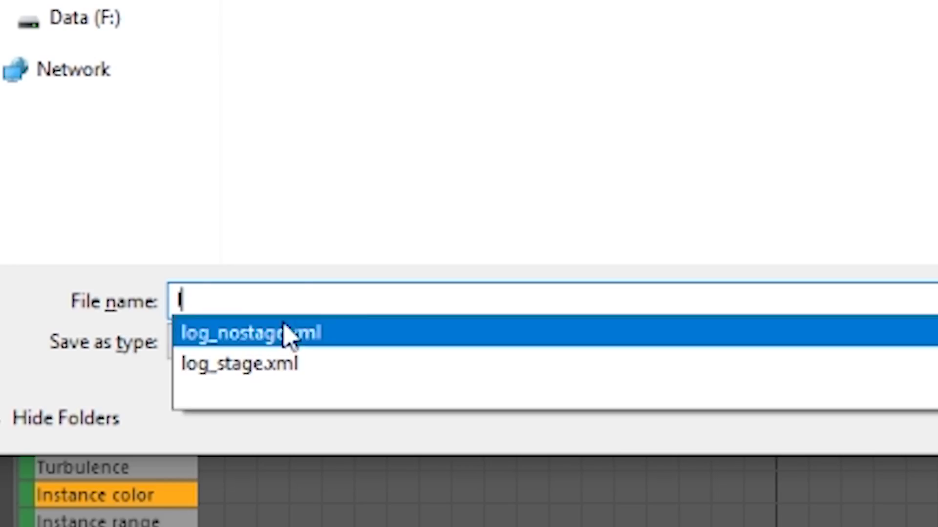
{"action": "type", "text": "ol"}
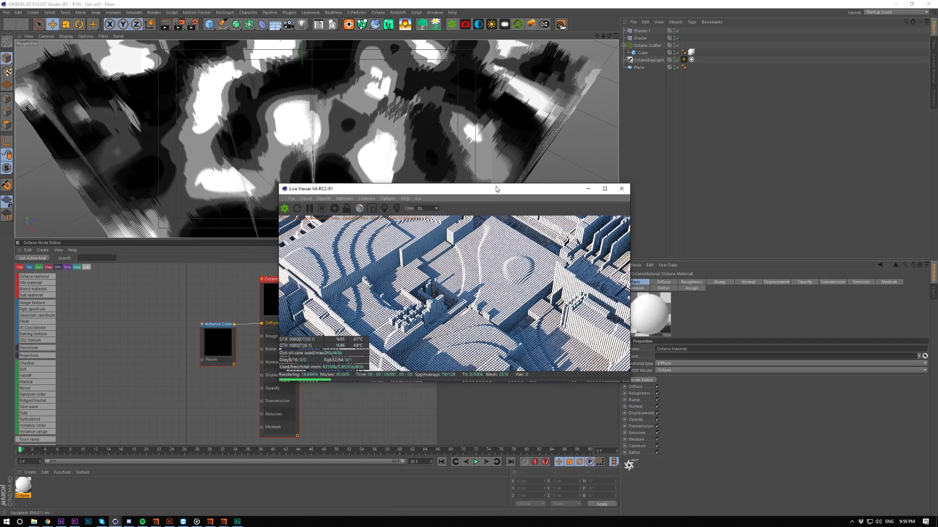
Set the Instance Color node's color source to the Octane Scatter object and enlarge the Live Viewer
{"action": "left_click", "coordinate": [202, 386]}
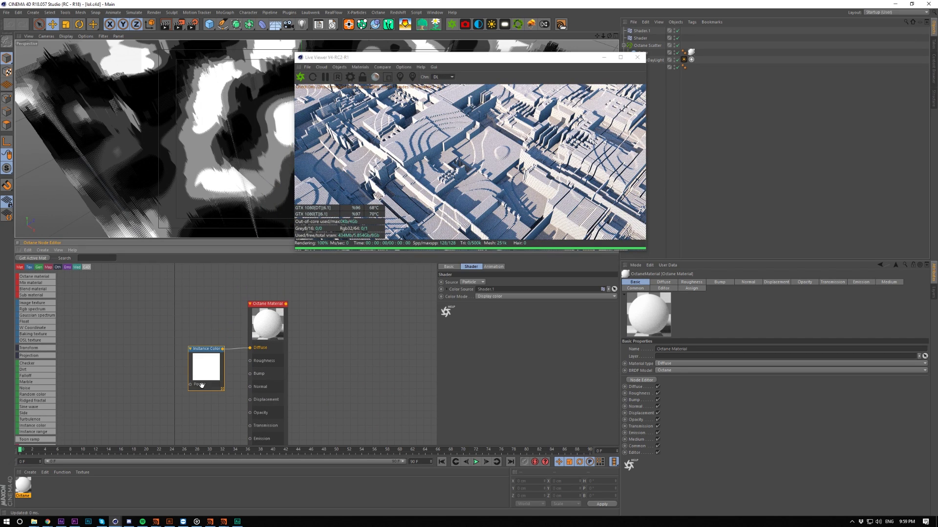
{"action": "left_click_drag", "start_coordinate": [590, 60], "coordinate": [555, 58]}
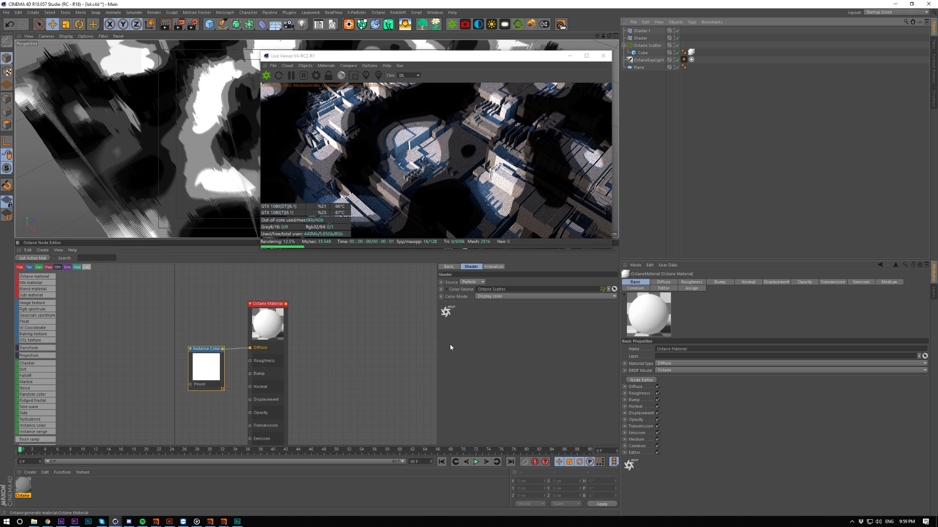
{"action": "left_click", "coordinate": [643, 46]}
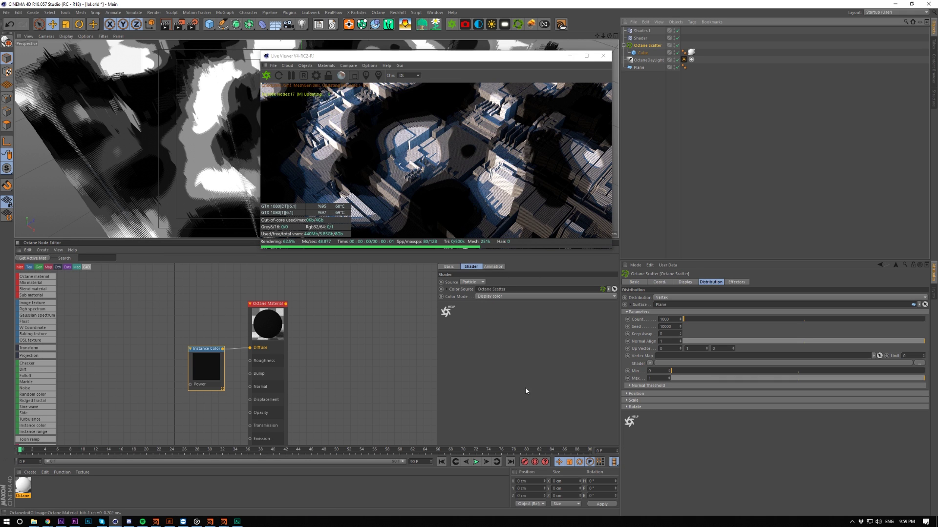
{"action": "middle_click_drag", "start_coordinate": [341, 325], "coordinate": [369, 323]}
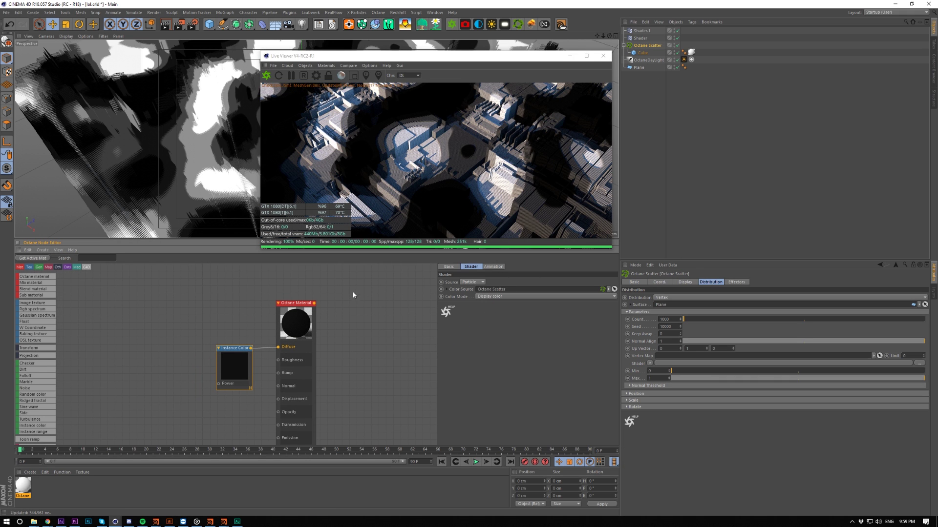
{"action": "left_click_drag", "start_coordinate": [259, 255], "coordinate": [101, 435]}
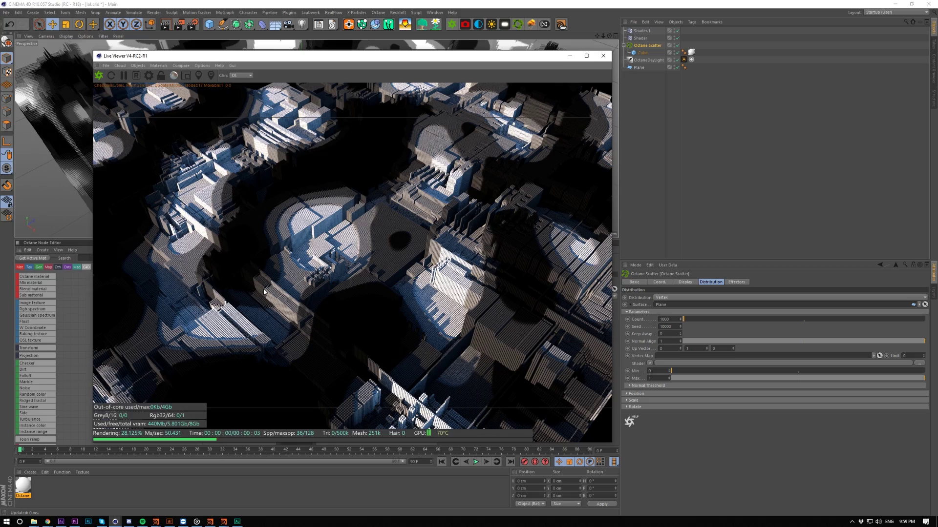
{"action": "left_click_drag", "start_coordinate": [359, 56], "coordinate": [322, 39]}
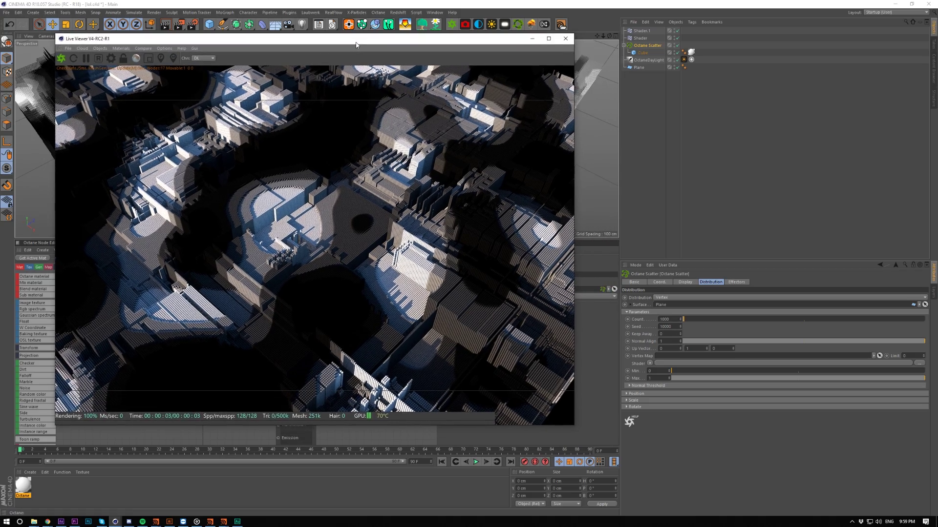
Insert a Gradient node between the Instance Color node and the material's Diffuse input
{"action": "left_click", "coordinate": [27, 481]}
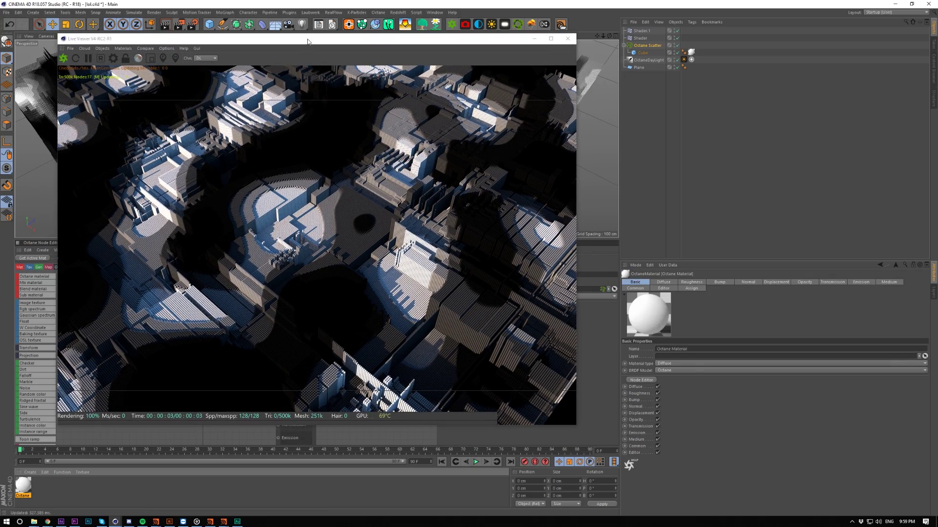
{"action": "left_click_drag", "start_coordinate": [309, 40], "coordinate": [569, 37]}
{"action": "left_click_drag", "start_coordinate": [241, 361], "coordinate": [159, 372]}
{"action": "scroll", "coordinate": [49, 376], "scroll_direction": "down", "scroll_amount": 3}
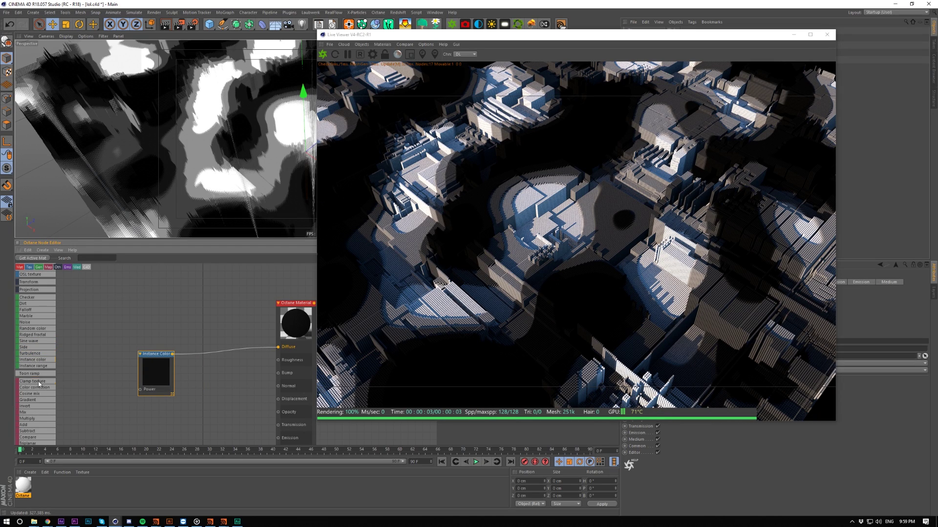
{"action": "scroll", "coordinate": [37, 400], "scroll_direction": "down", "scroll_amount": 2}
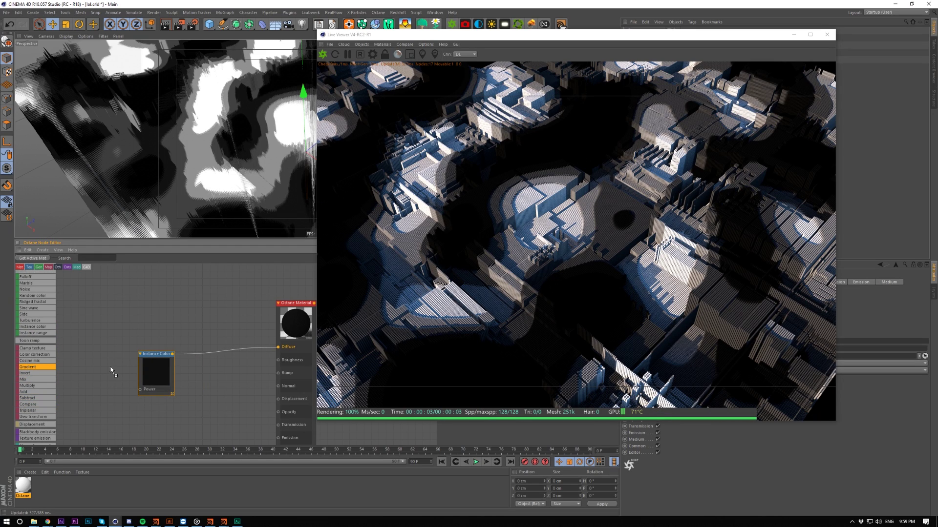
{"action": "left_click_drag", "start_coordinate": [229, 353], "coordinate": [228, 354]}
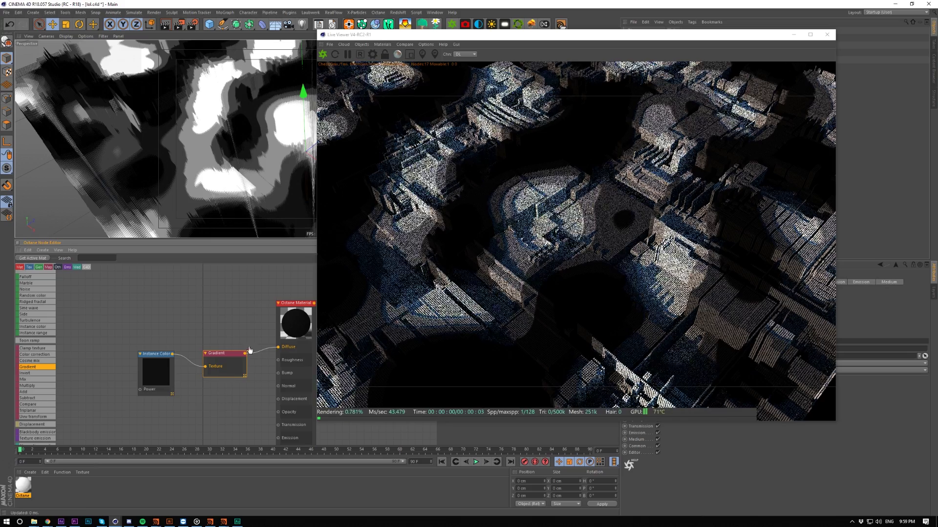
Shrink the Live Viewer and set the brightness of the gradient's first and last knots to 60%
{"action": "left_click_drag", "start_coordinate": [318, 30], "coordinate": [201, 40]}
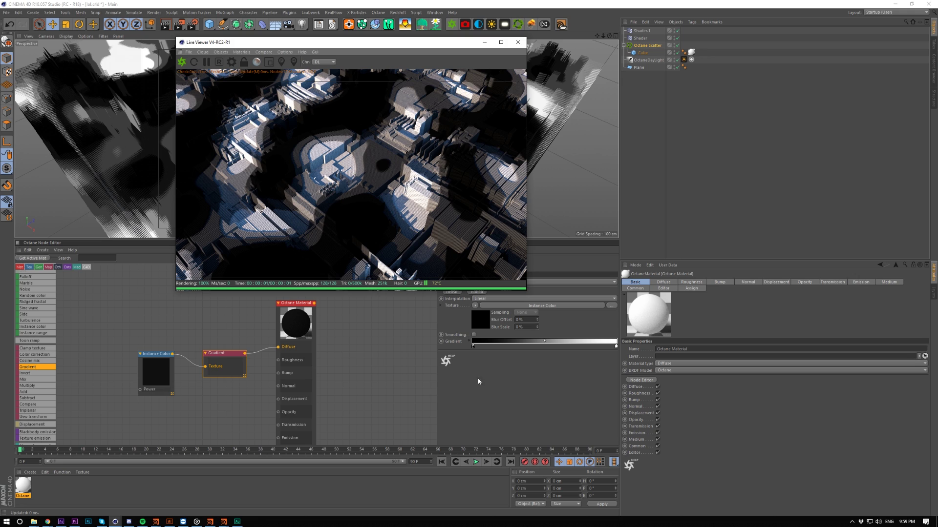
{"action": "left_click", "coordinate": [474, 348]}
{"action": "left_click", "coordinate": [469, 341]}
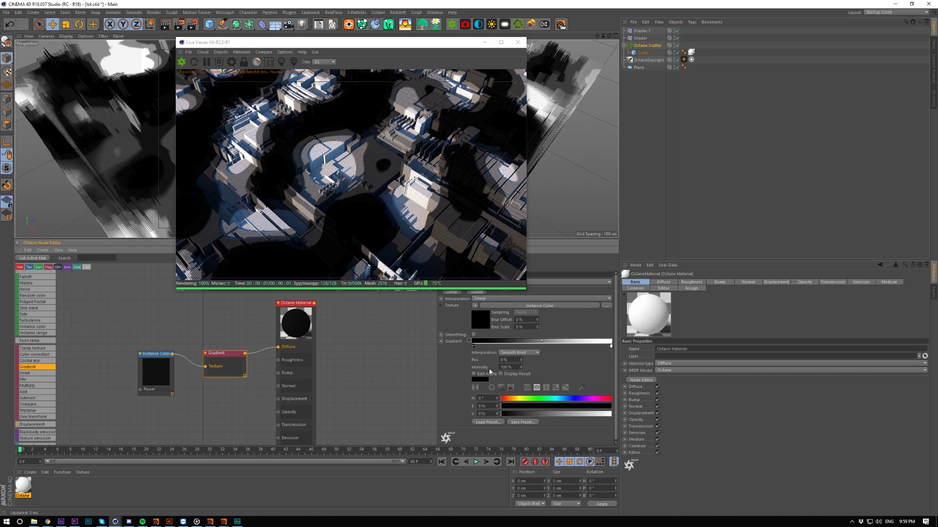
{"action": "type", "text": "50"}
{"action": "key", "text": "Return"}
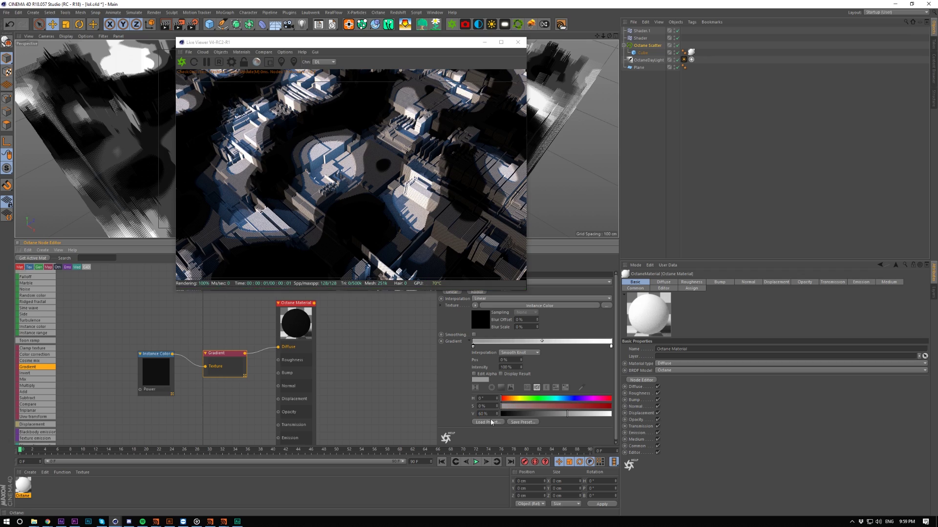
{"action": "left_click", "coordinate": [611, 347]}
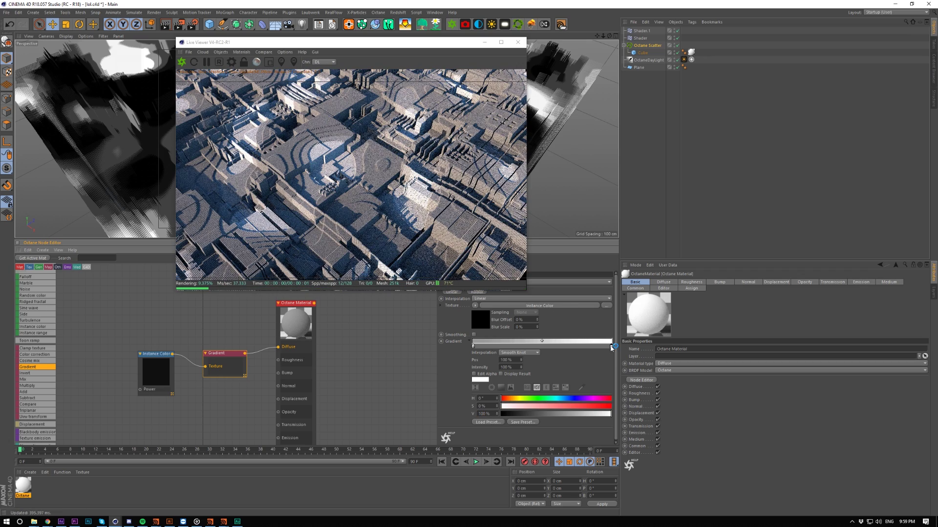
{"action": "double_click", "coordinate": [481, 414]}
{"action": "type", "text": "60"}
{"action": "key", "text": "Return"}
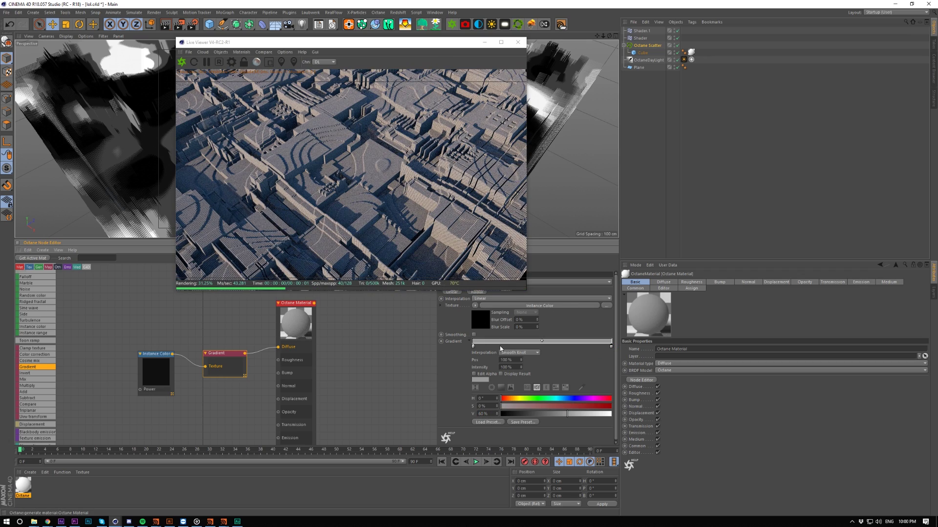
Add a red gradient knot with 100% saturation and 91% brightness, positioned at 0.1%
{"action": "left_click", "coordinate": [479, 347]}
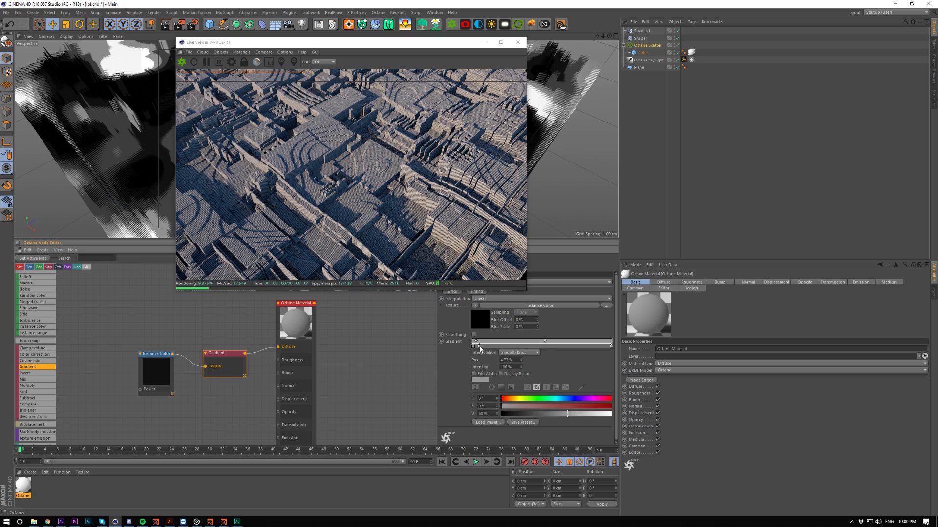
{"action": "left_click_drag", "start_coordinate": [561, 406], "coordinate": [603, 420]}
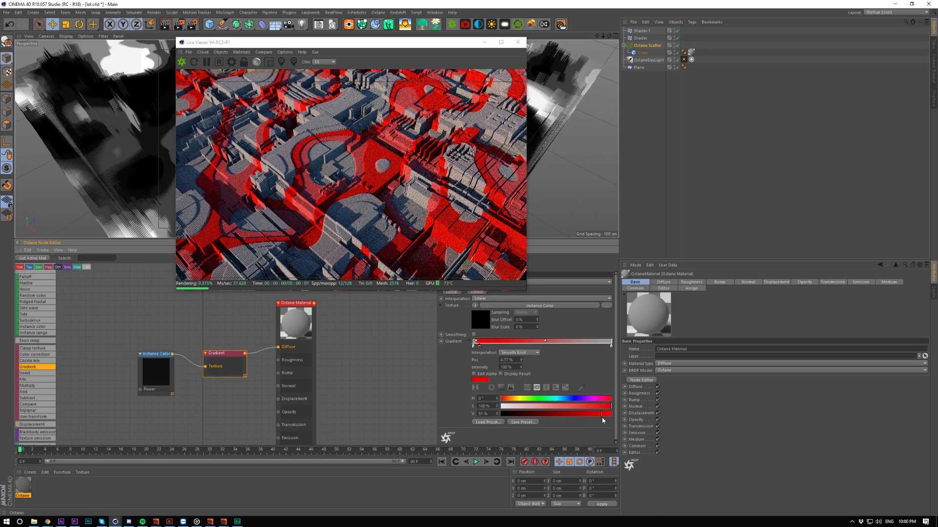
{"action": "left_click_drag", "start_coordinate": [481, 347], "coordinate": [474, 349]}
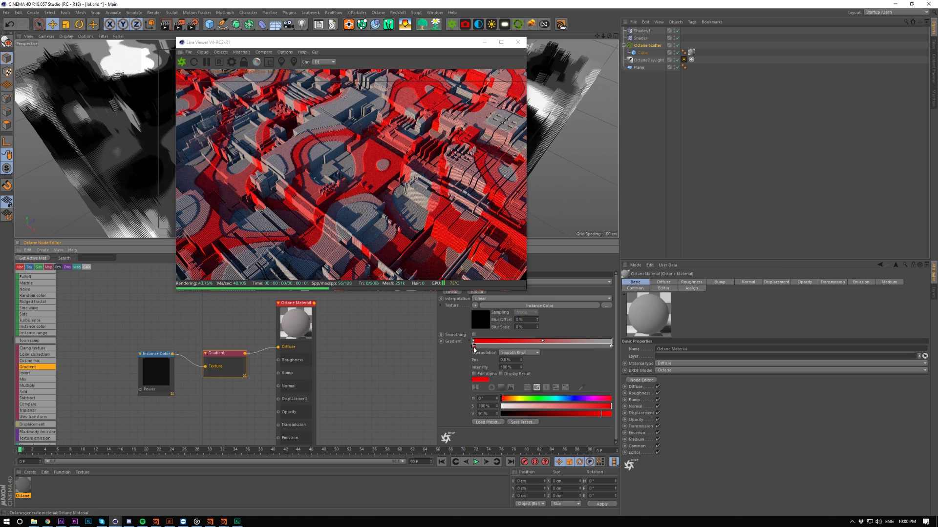
{"action": "double_click", "coordinate": [504, 361]}
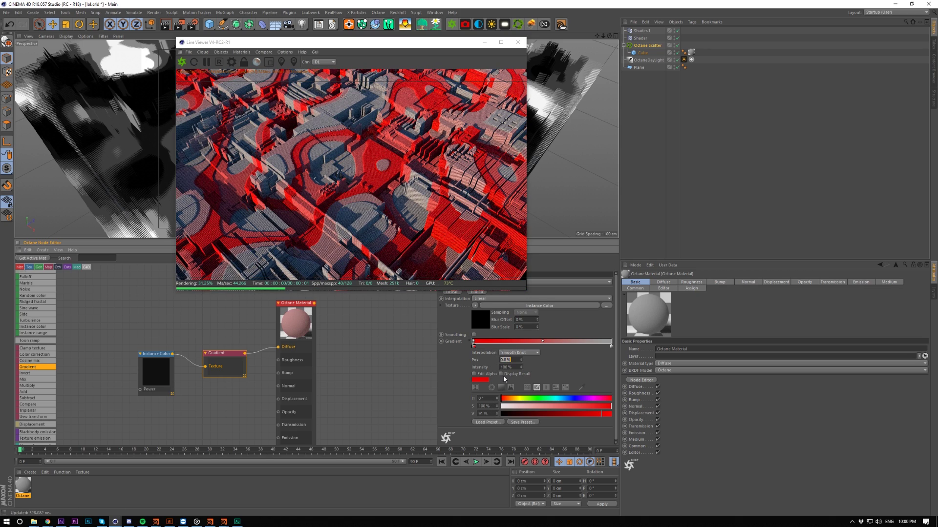
{"action": "type", "text": "0.1"}
{"action": "key", "text": "Return"}
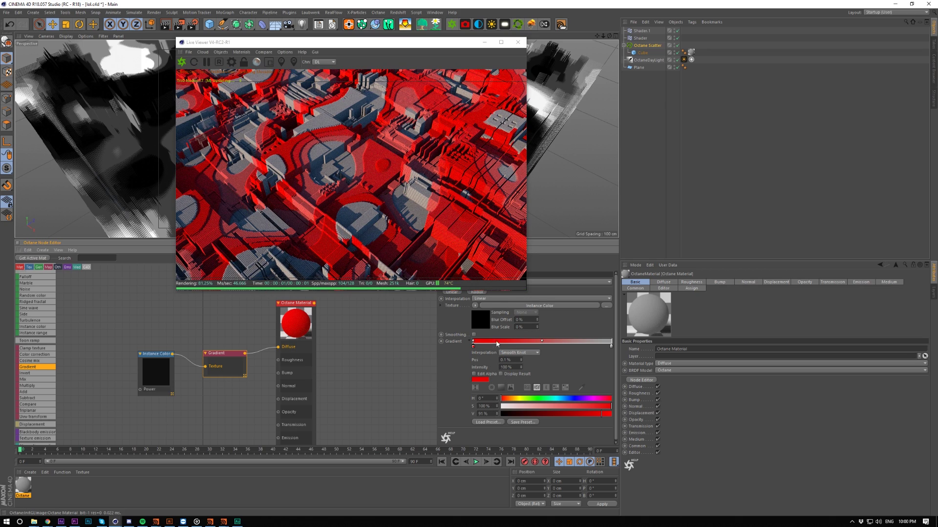
Add gradient knots at 1.59%, 4.51% and 6.63% beside the red one, coloring them green with a 134° hue
{"action": "left_click_drag", "start_coordinate": [473, 349], "coordinate": [475, 349]}
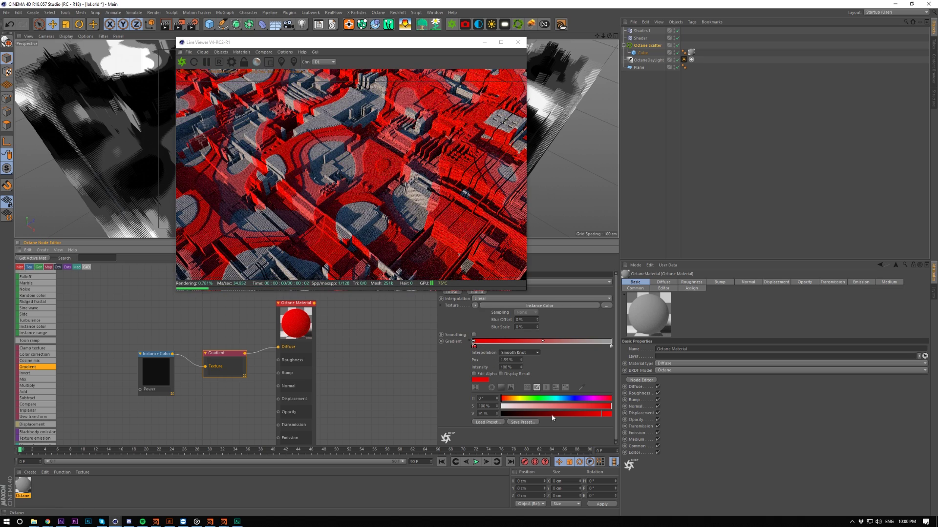
{"action": "left_click", "coordinate": [542, 398]}
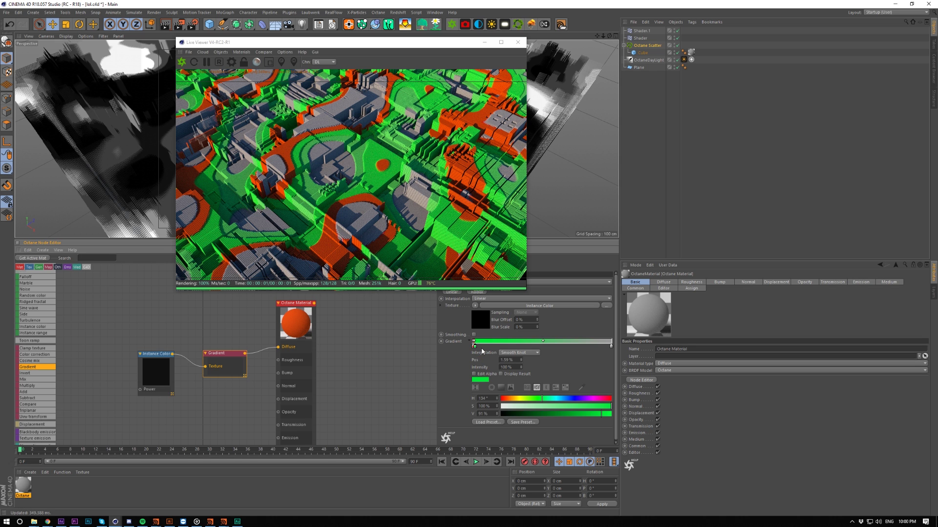
{"action": "left_click_drag", "start_coordinate": [475, 346], "coordinate": [480, 346]}
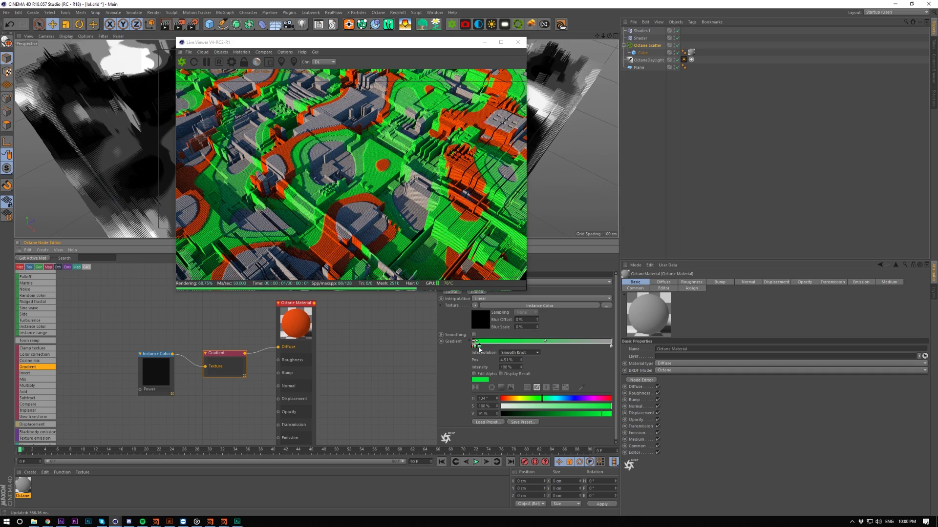
{"action": "left_click_drag", "start_coordinate": [479, 347], "coordinate": [482, 348], "text": "ctrl"}
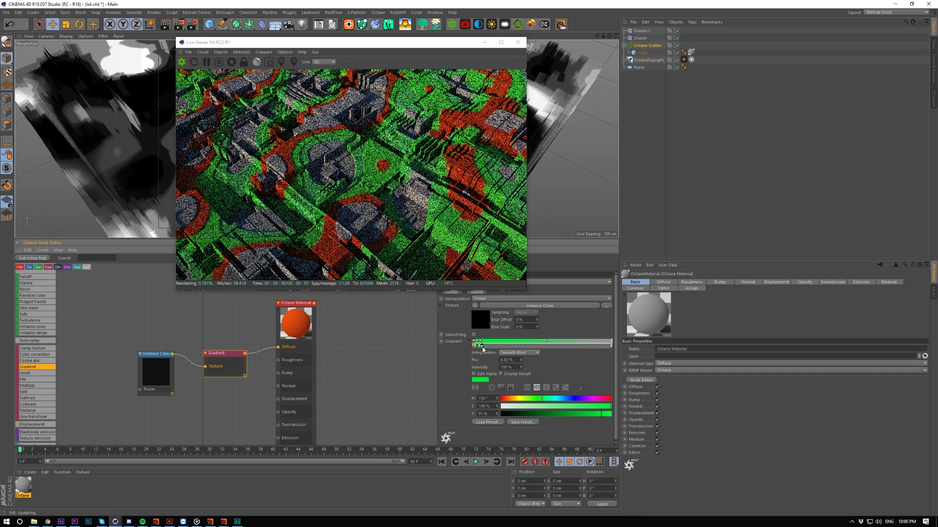
Try a red 1° hue on the 6.63% gradient knot, and try out a red knot near the gradient's end
{"action": "left_click_drag", "start_coordinate": [525, 399], "coordinate": [502, 399]}
{"action": "left_click", "coordinate": [502, 400]}
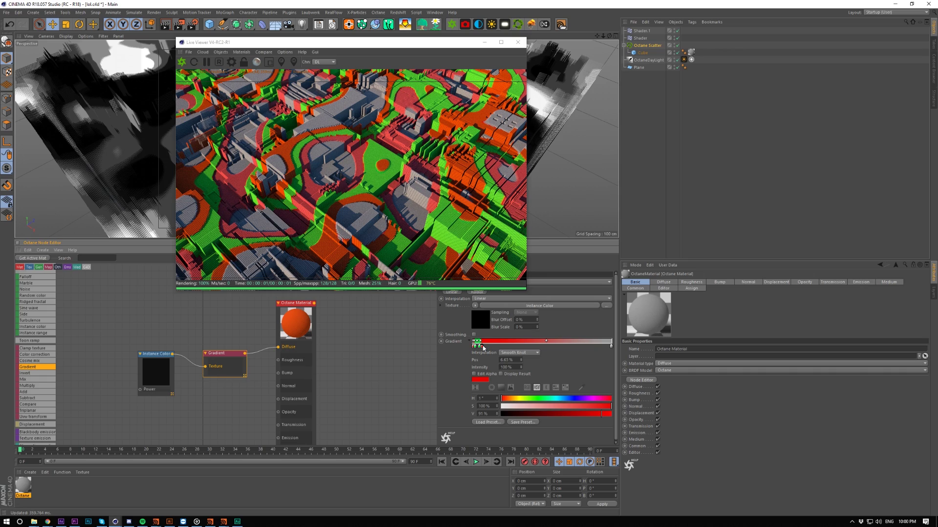
{"action": "left_click_drag", "start_coordinate": [482, 346], "coordinate": [582, 346]}
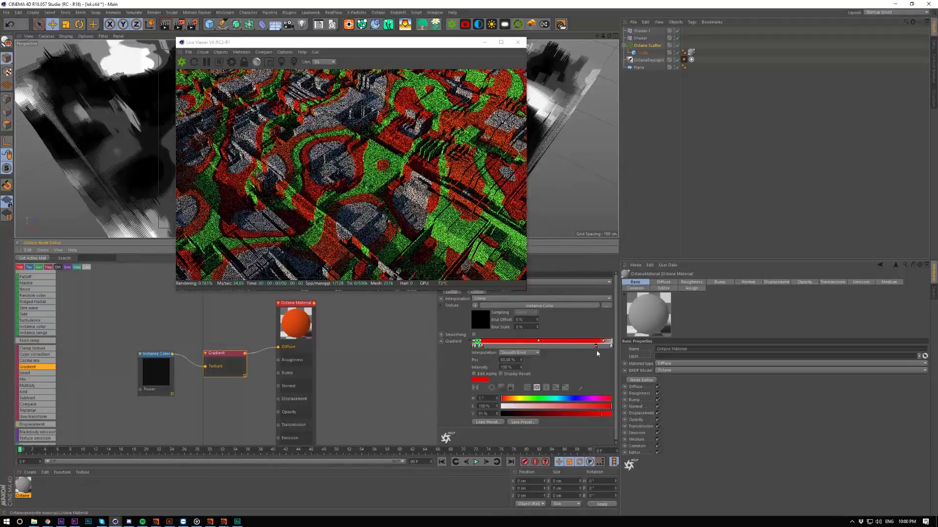
{"action": "left_click_drag", "start_coordinate": [582, 346], "coordinate": [565, 381]}
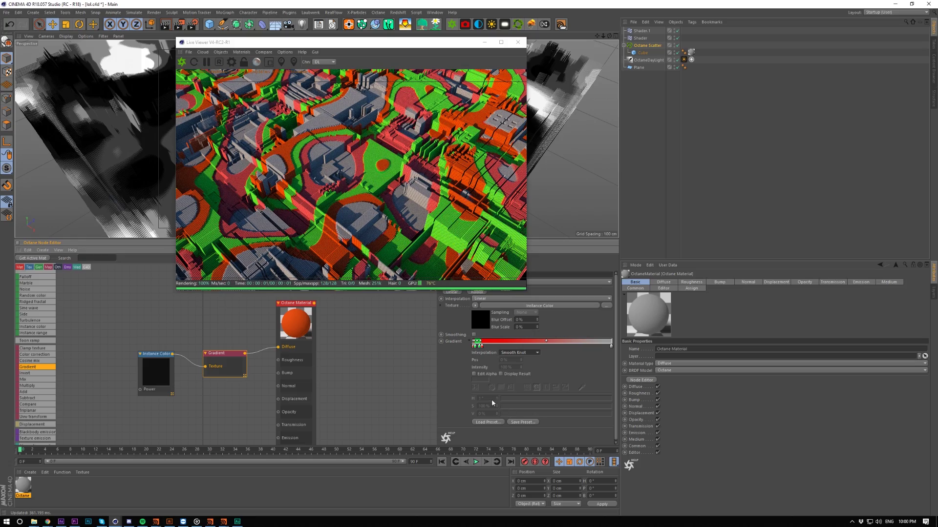
Add a purple gradient knot at 12.47% with a 275° hue, and set the 6.63% knot's hue to 265°
{"action": "left_click_drag", "start_coordinate": [481, 345], "coordinate": [491, 350], "text": "ctrl"}
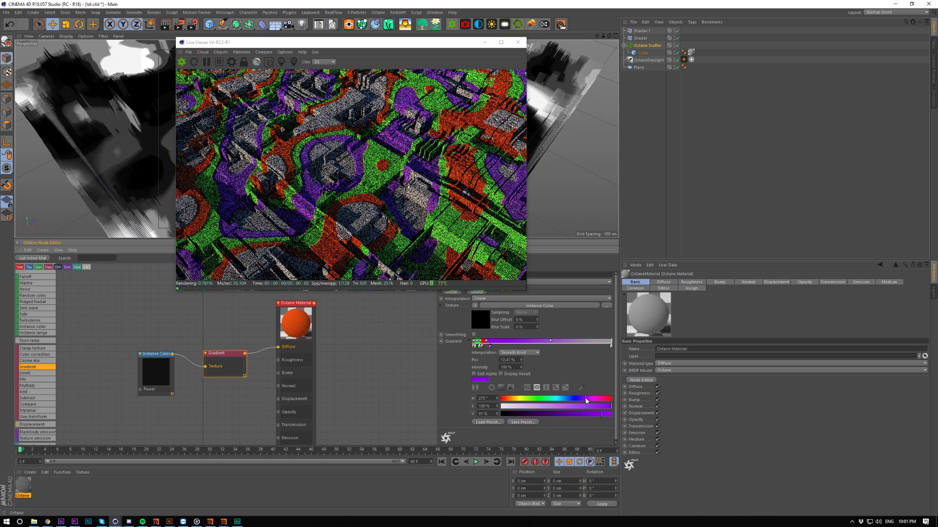
{"action": "left_click", "coordinate": [482, 347]}
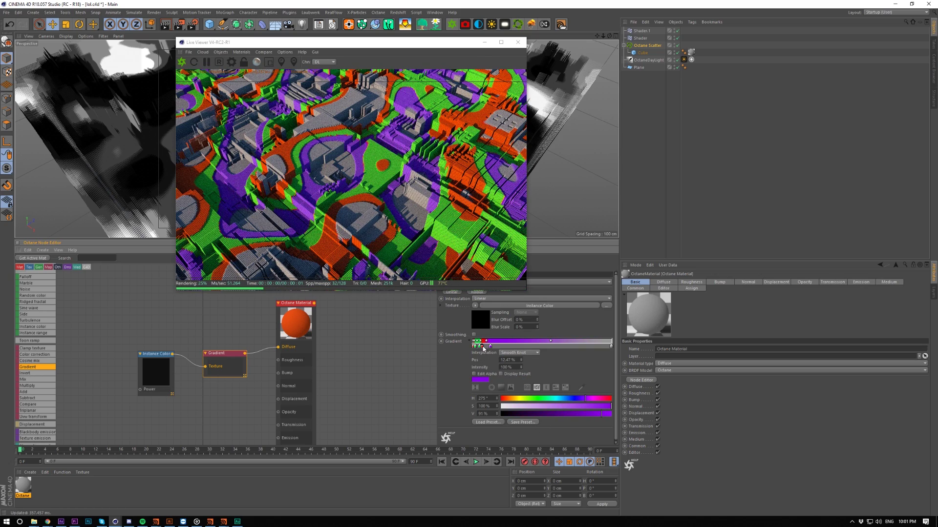
{"action": "left_click", "coordinate": [583, 399]}
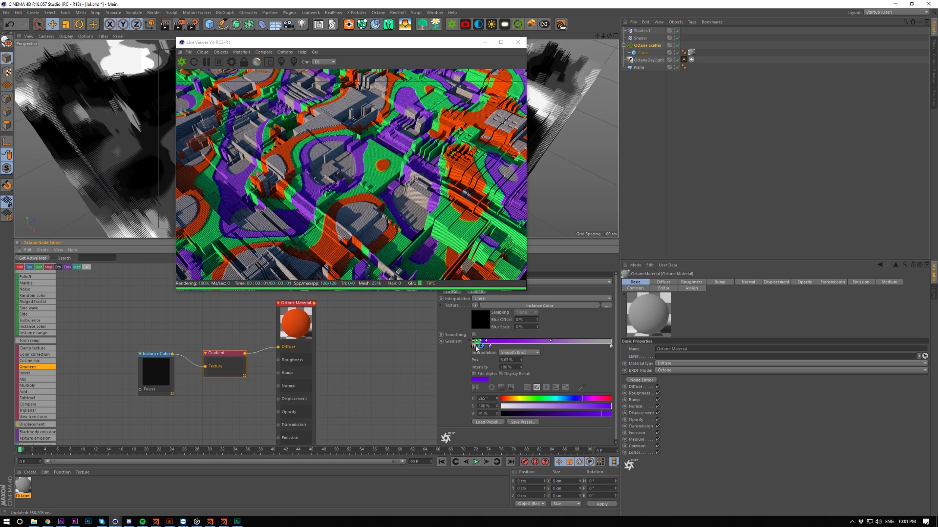
Make room beside the Octane Material node and insert a Color Correction node between the Gradient node and the Diffuse input
{"action": "left_click_drag", "start_coordinate": [297, 347], "coordinate": [346, 352]}
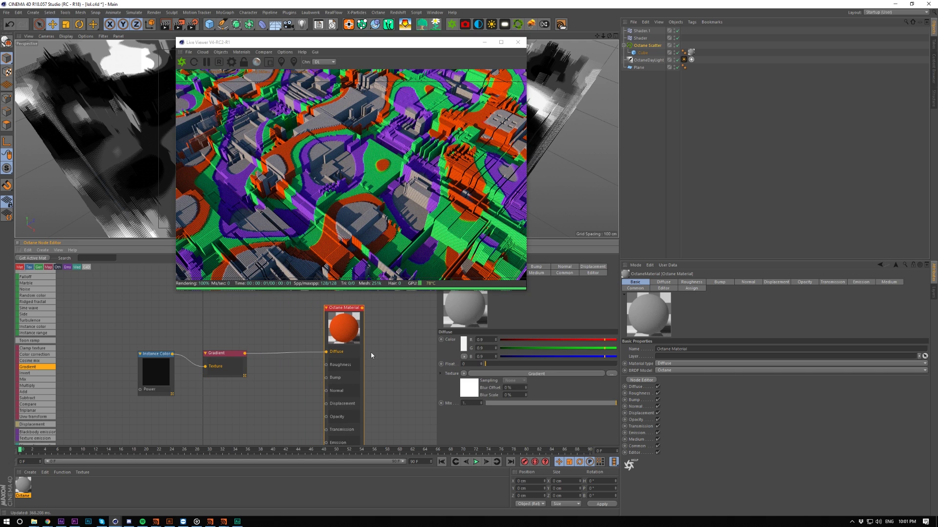
{"action": "left_click", "coordinate": [225, 363]}
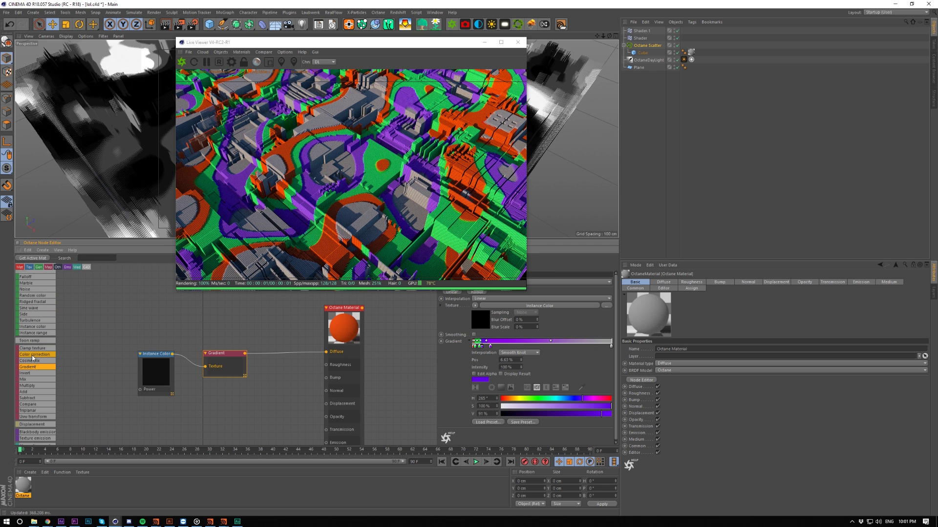
{"action": "left_click", "coordinate": [280, 359]}
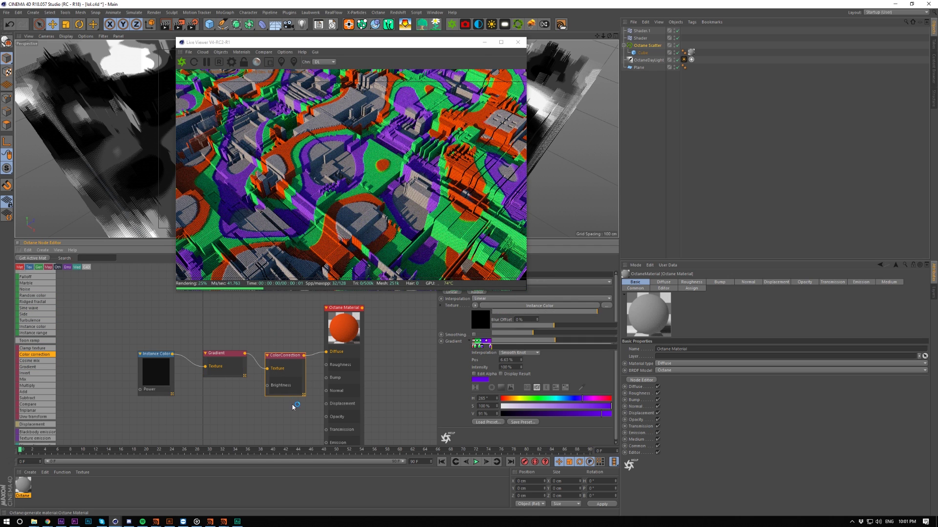
Set the Color Correction's gamma to about 0.42, saturation to about 1.15 and hue to about -0.07
{"action": "left_click_drag", "start_coordinate": [543, 341], "coordinate": [544, 342]}
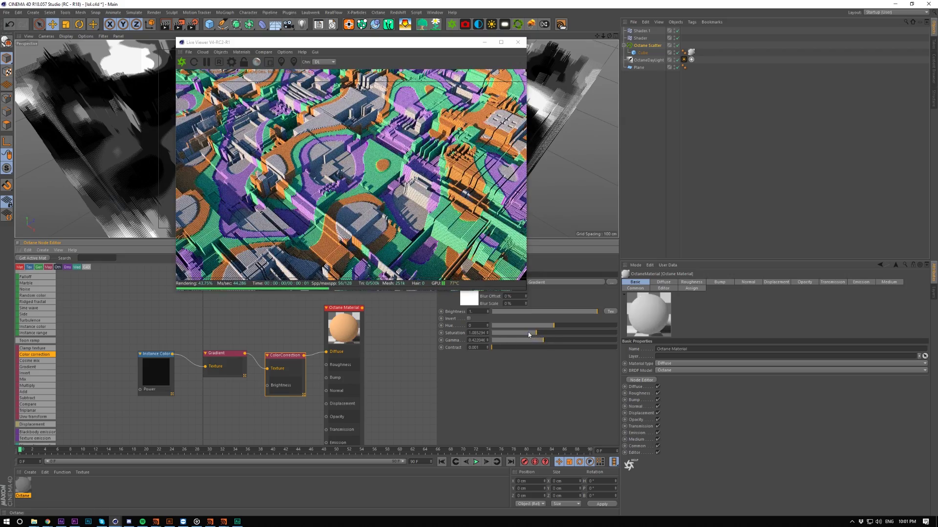
{"action": "left_click", "coordinate": [541, 333]}
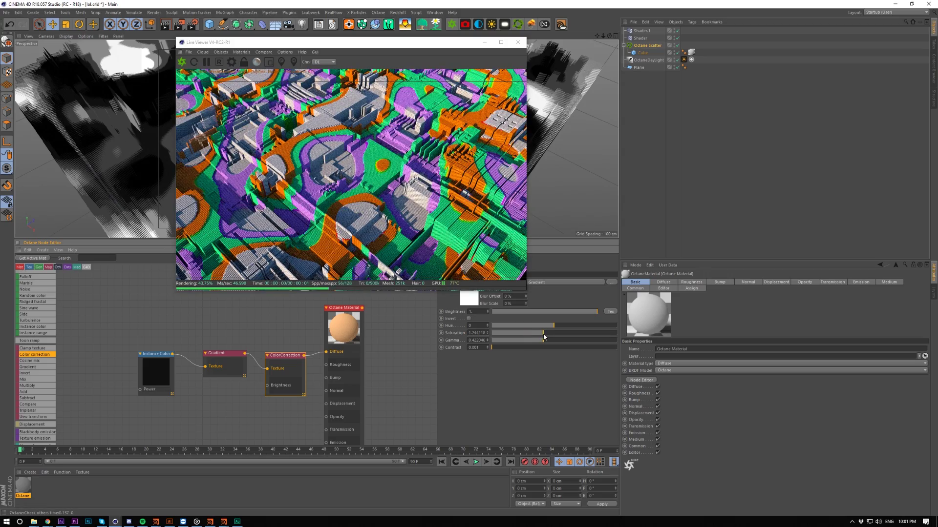
{"action": "left_click_drag", "start_coordinate": [542, 334], "coordinate": [538, 335]}
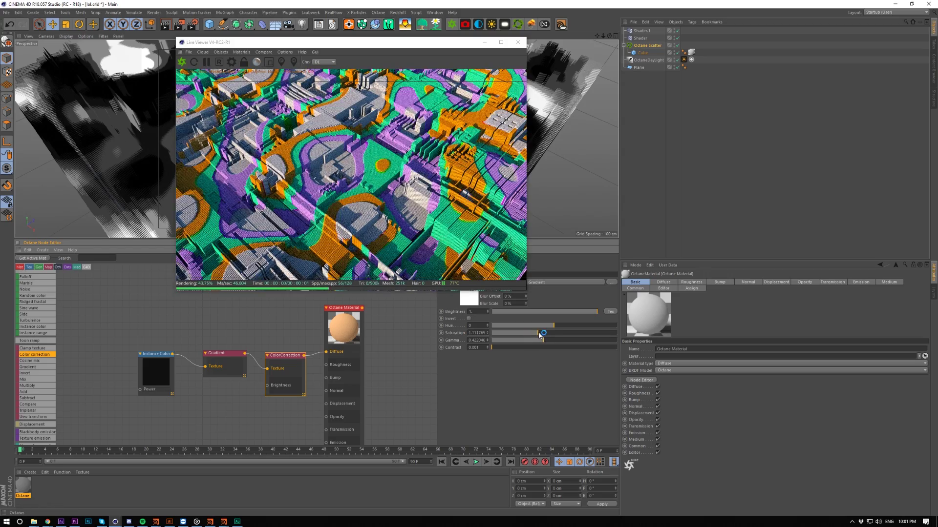
{"action": "left_click", "coordinate": [538, 333]}
{"action": "left_click_drag", "start_coordinate": [547, 330], "coordinate": [539, 330]}
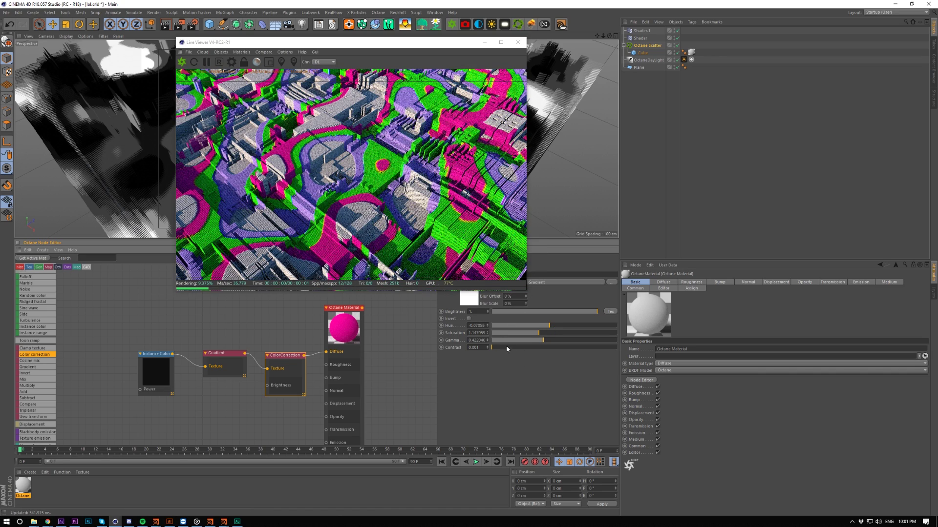
Reduce the Color Correction's saturation to about 0.94 and raise its gamma to about 0.6
{"action": "mouse_move", "coordinate": [531, 336]}
{"action": "left_mouse_down"}
{"action": "mouse_move", "coordinate": [547, 340]}
{"action": "mouse_move", "coordinate": [531, 334]}
{"action": "left_mouse_up"}
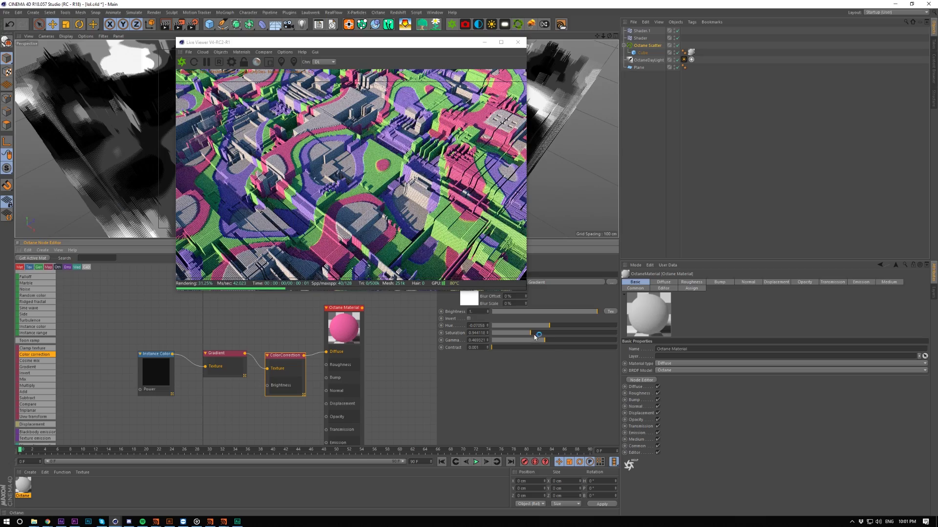
{"action": "left_click", "coordinate": [549, 341]}
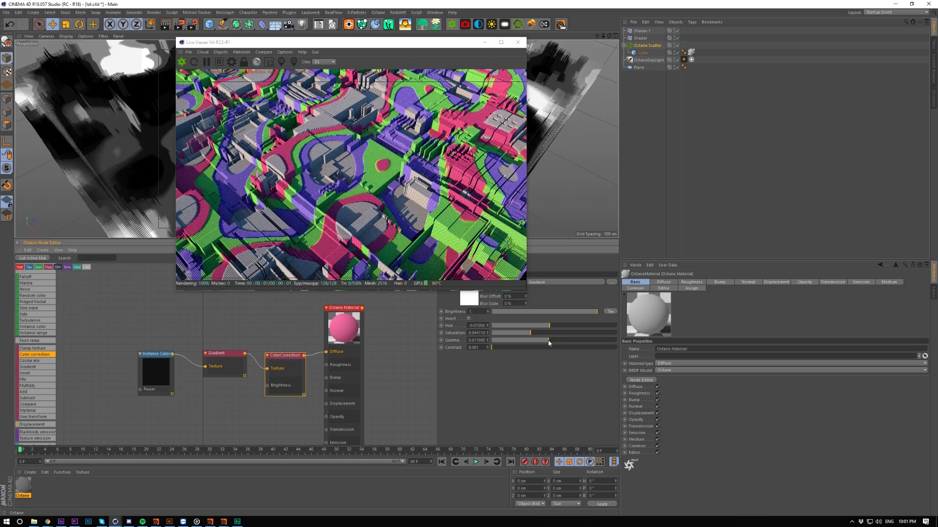
{"action": "left_click_drag", "start_coordinate": [549, 341], "coordinate": [548, 343]}
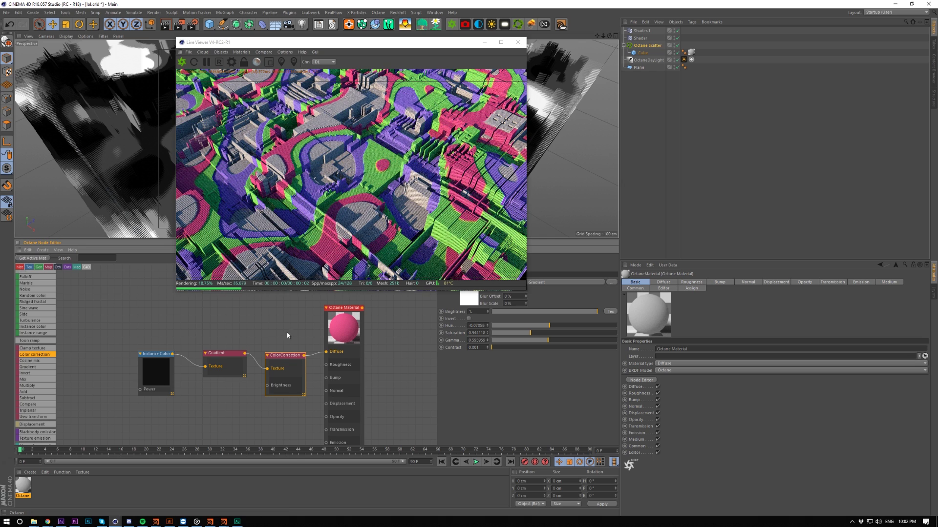
Open the Noise shader inside the Shader.1 effector's Posterizer and play the animation to preview the moving displacement
{"action": "left_click", "coordinate": [641, 30]}
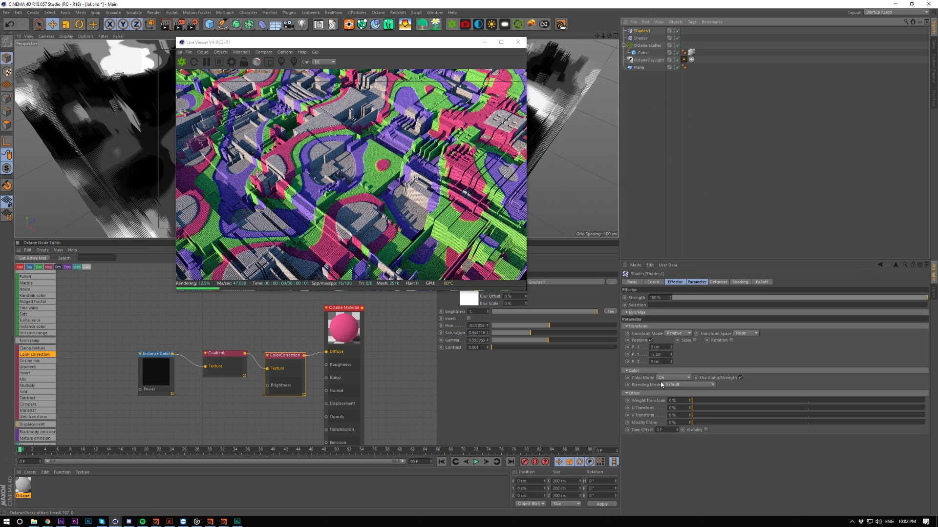
{"action": "left_click", "coordinate": [718, 281]}
{"action": "left_click", "coordinate": [739, 283]}
{"action": "left_click", "coordinate": [652, 319]}
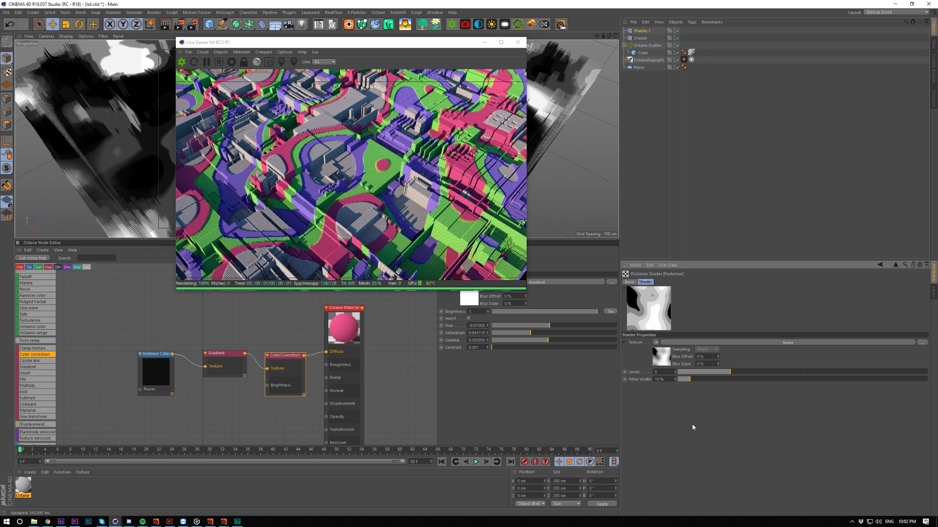
{"action": "left_click", "coordinate": [661, 351]}
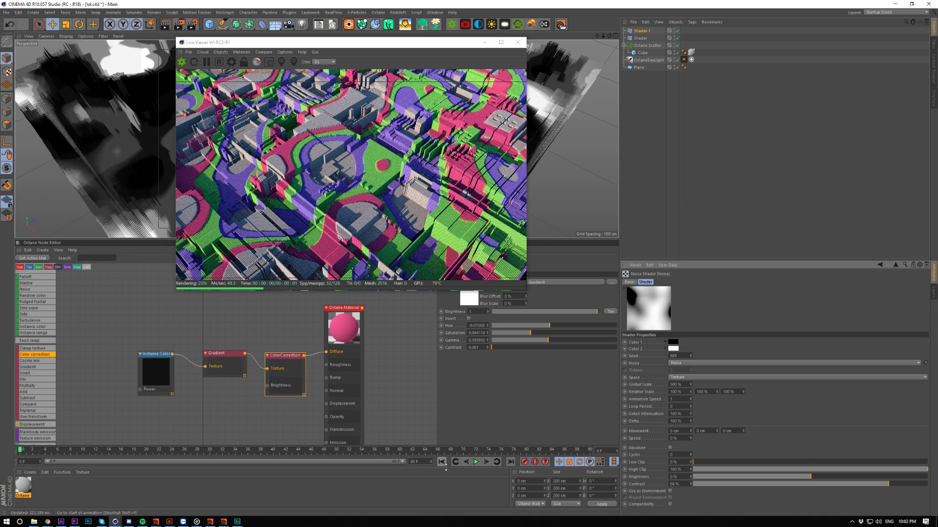
{"action": "left_click", "coordinate": [476, 462]}
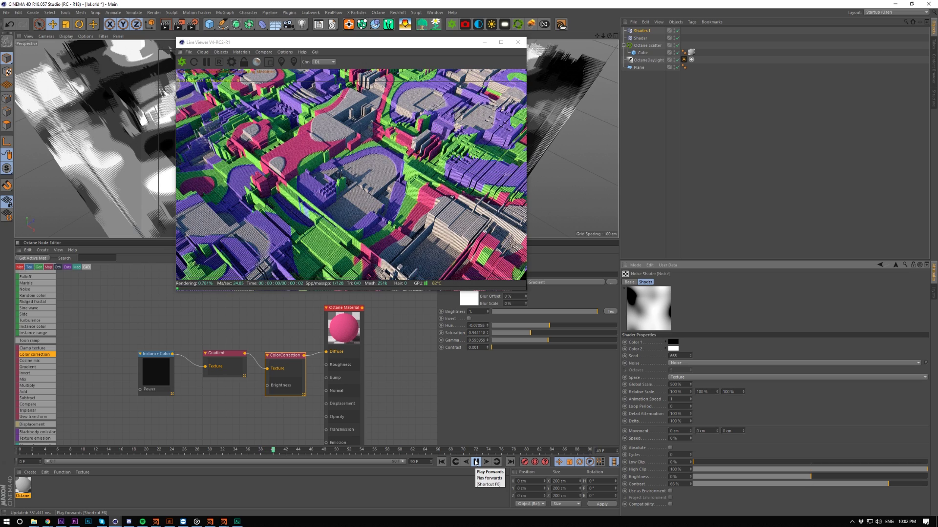
{"action": "left_click", "coordinate": [475, 462]}
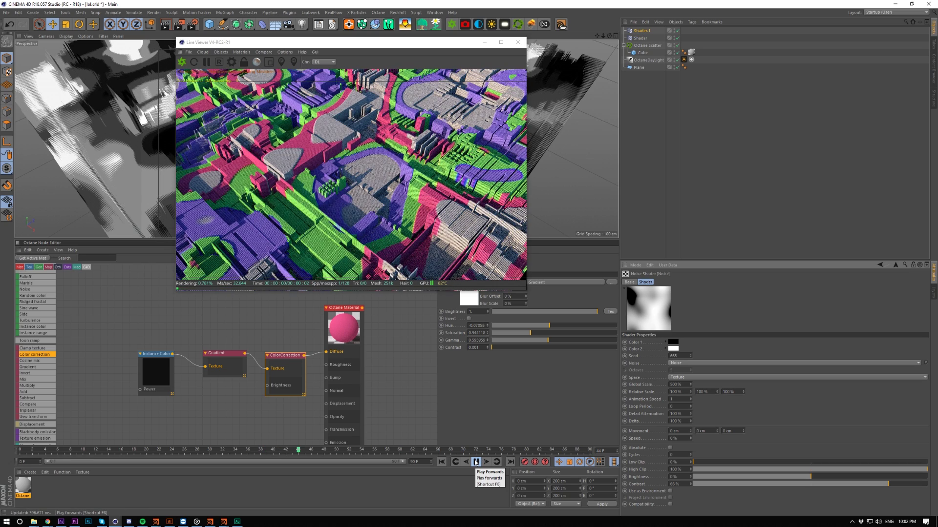